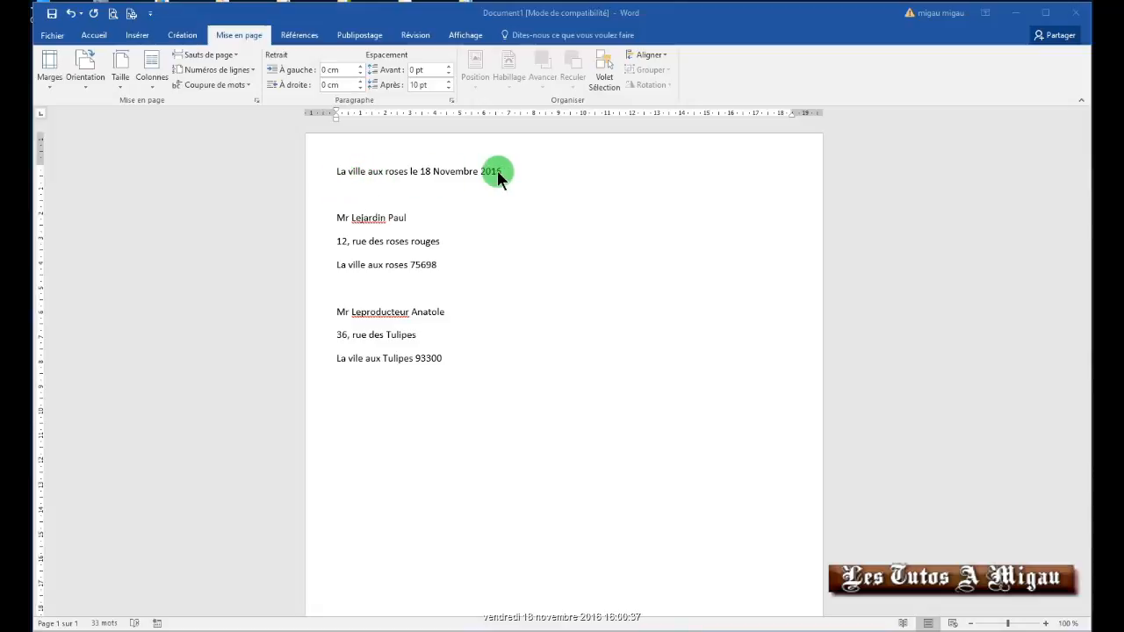
drag(508, 173, 341, 175)
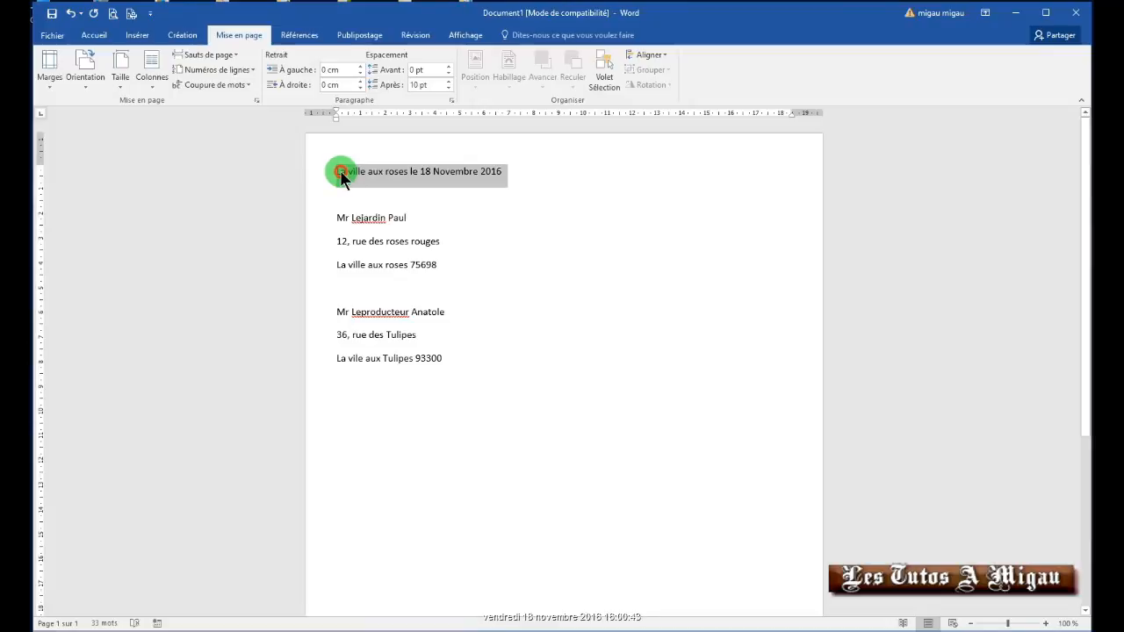
drag(340, 170, 340, 170)
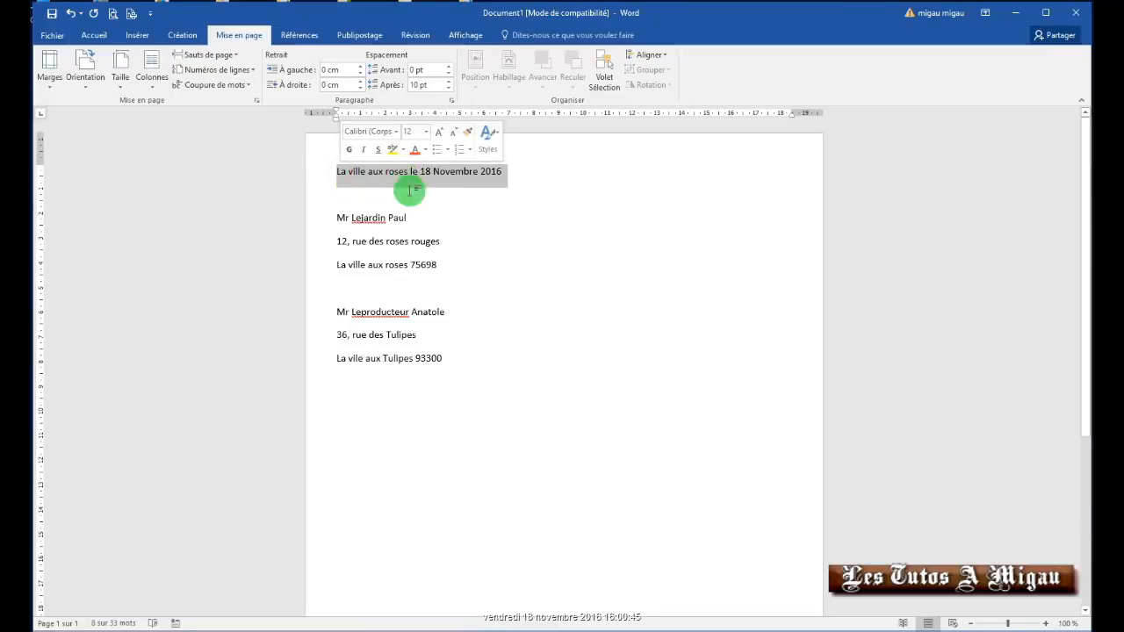
drag(443, 263, 339, 216)
click(478, 224)
click(510, 174)
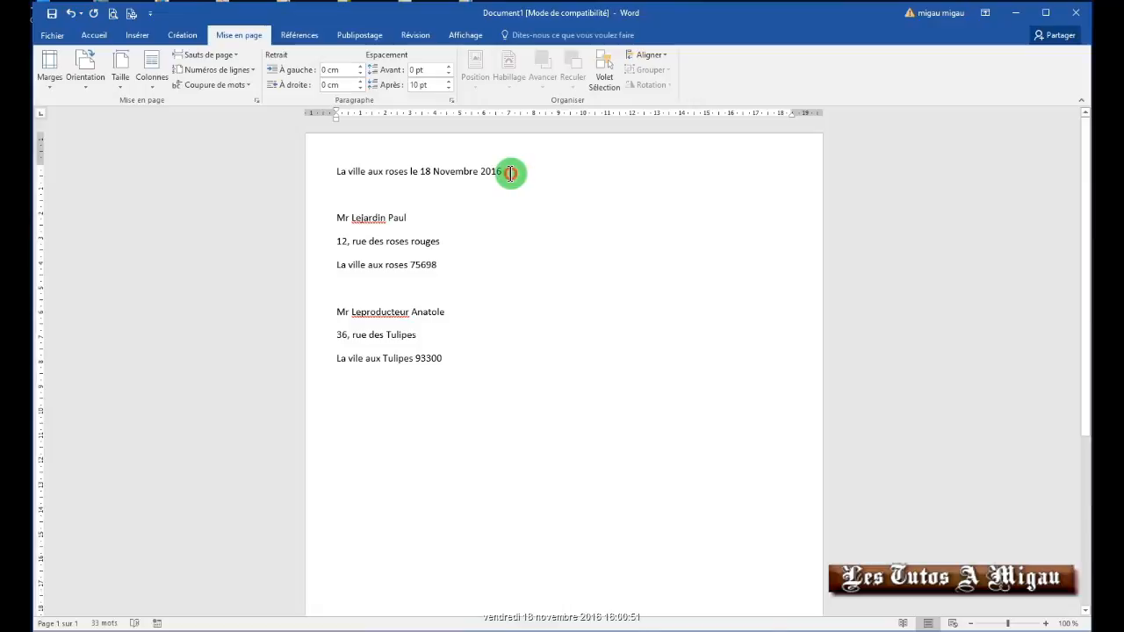
- Apply the Sans interligne style to the place-and-date line and format it bold at 14 pt
drag(512, 173, 341, 171)
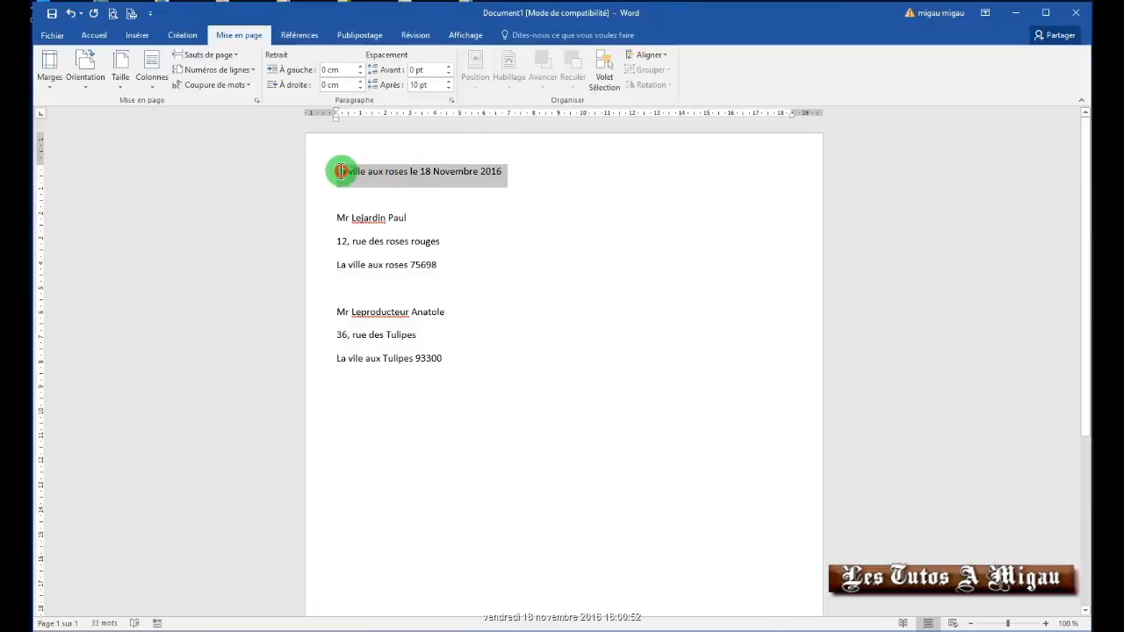
click(94, 36)
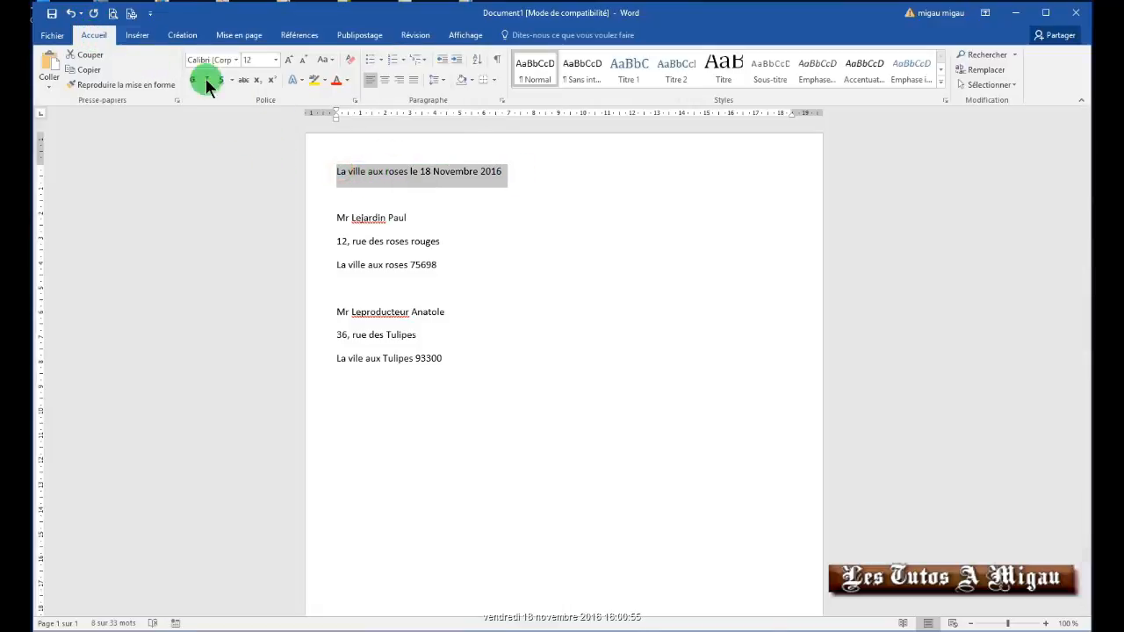
click(585, 76)
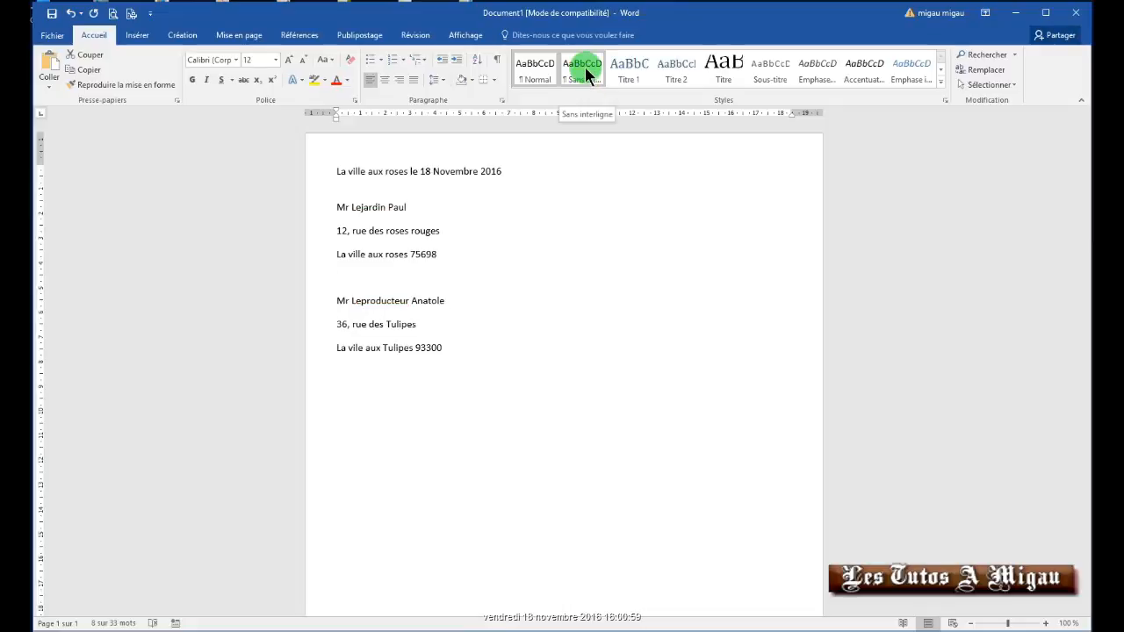
key(shift+Down)
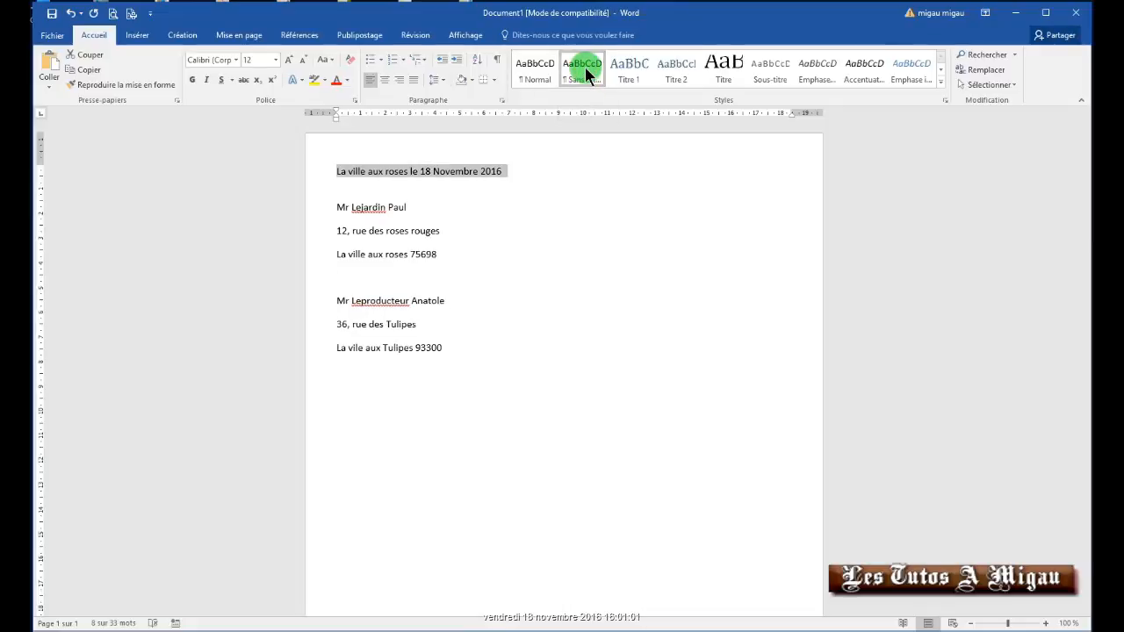
click(192, 80)
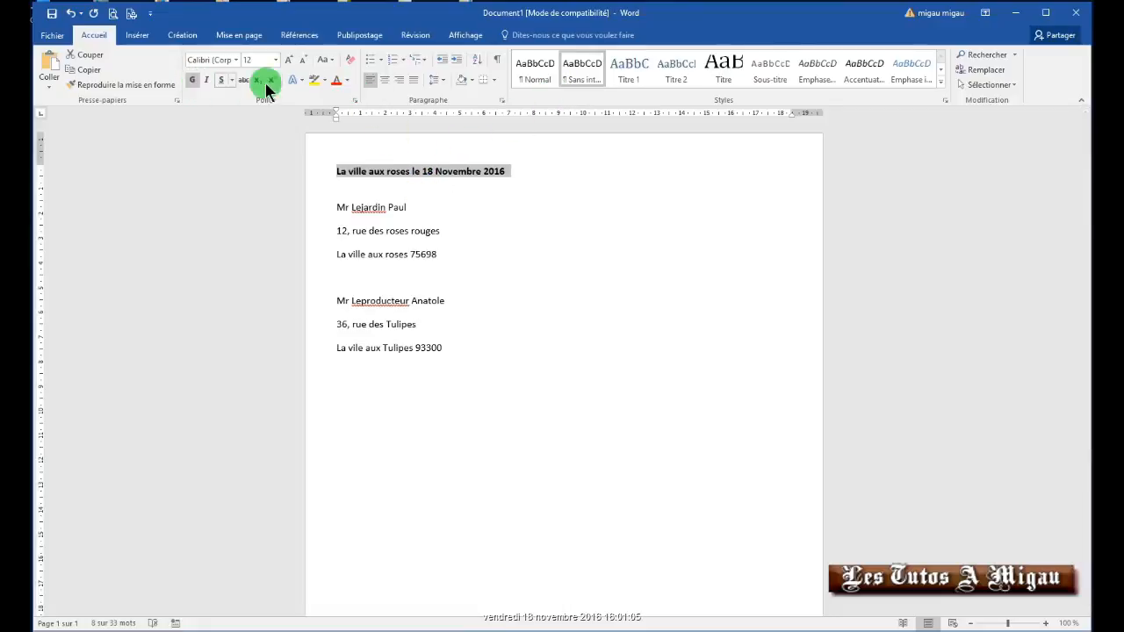
click(290, 59)
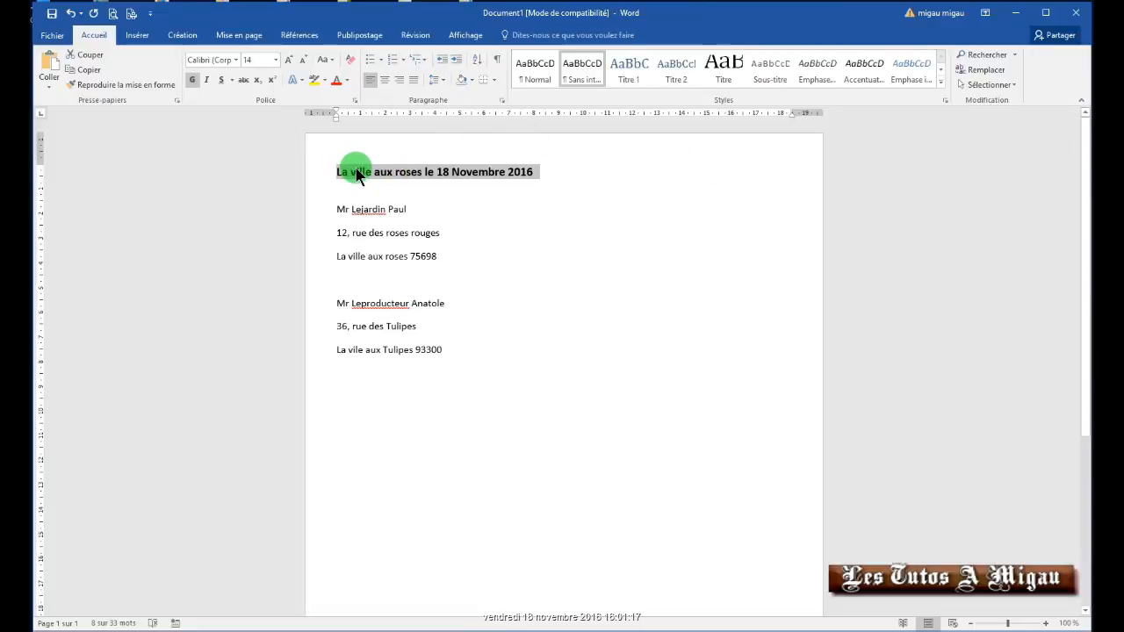
- Increase the place-and-date line's indent by seven levels
click(453, 57)
click(454, 57)
click(454, 57)
click(454, 57)
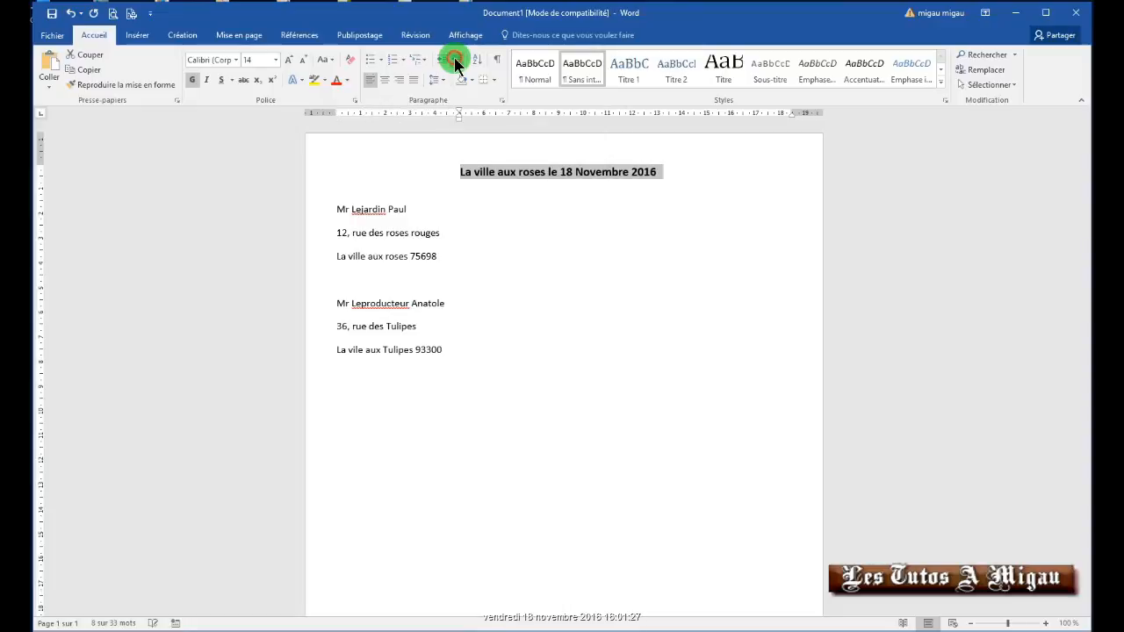
click(453, 57)
click(454, 58)
click(454, 57)
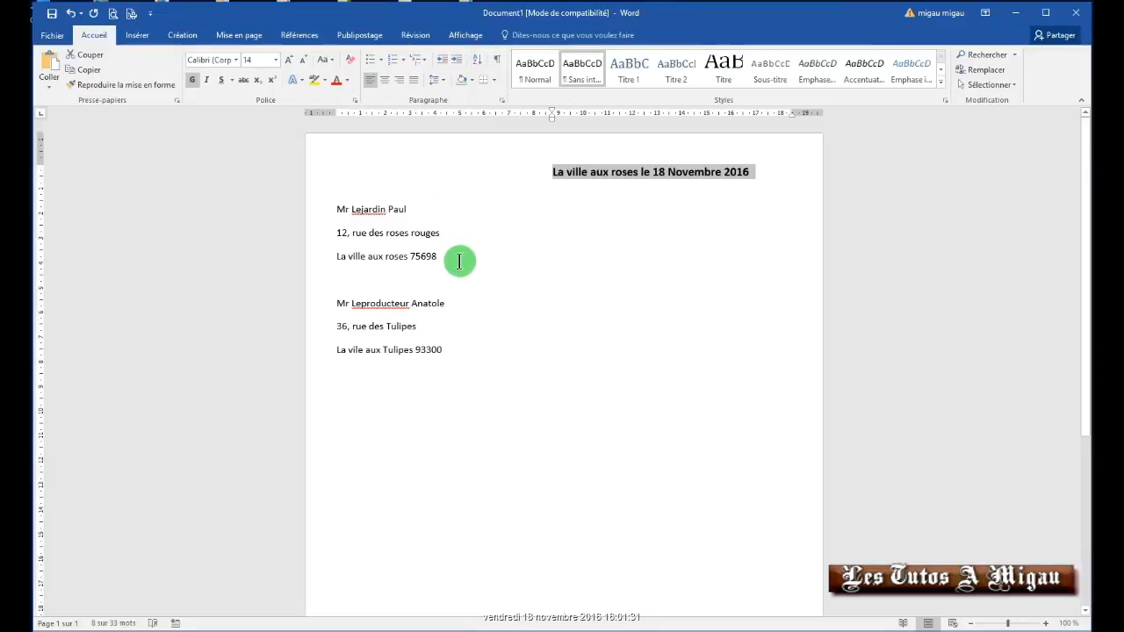
- Format the first address block with the Sans interligne style at 16 pt and indent it one level
drag(439, 257, 326, 209)
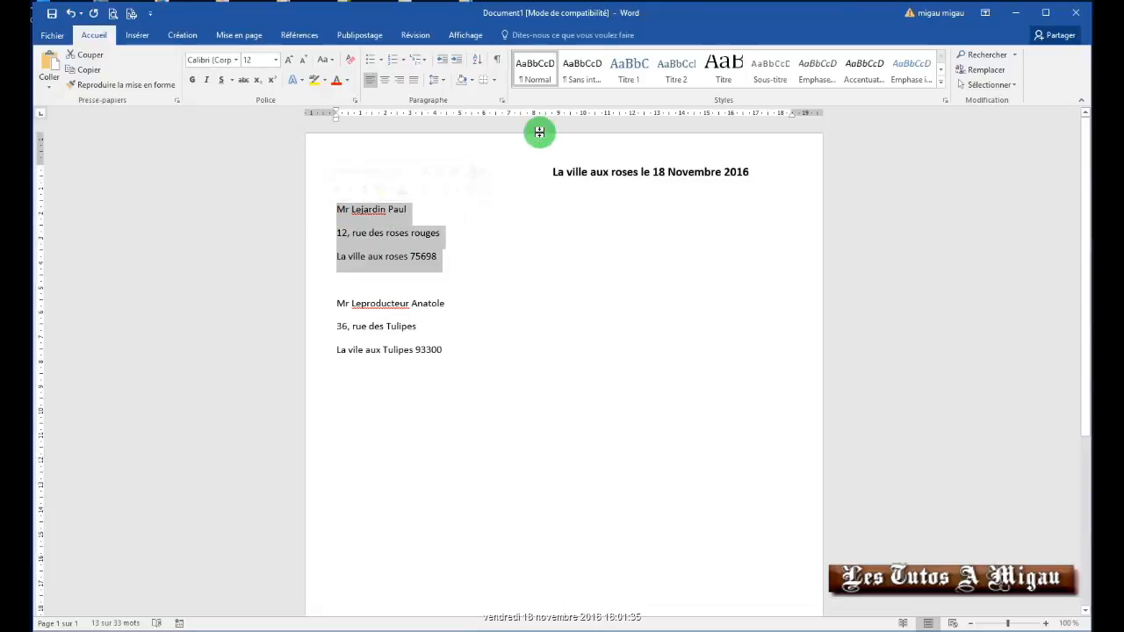
click(582, 66)
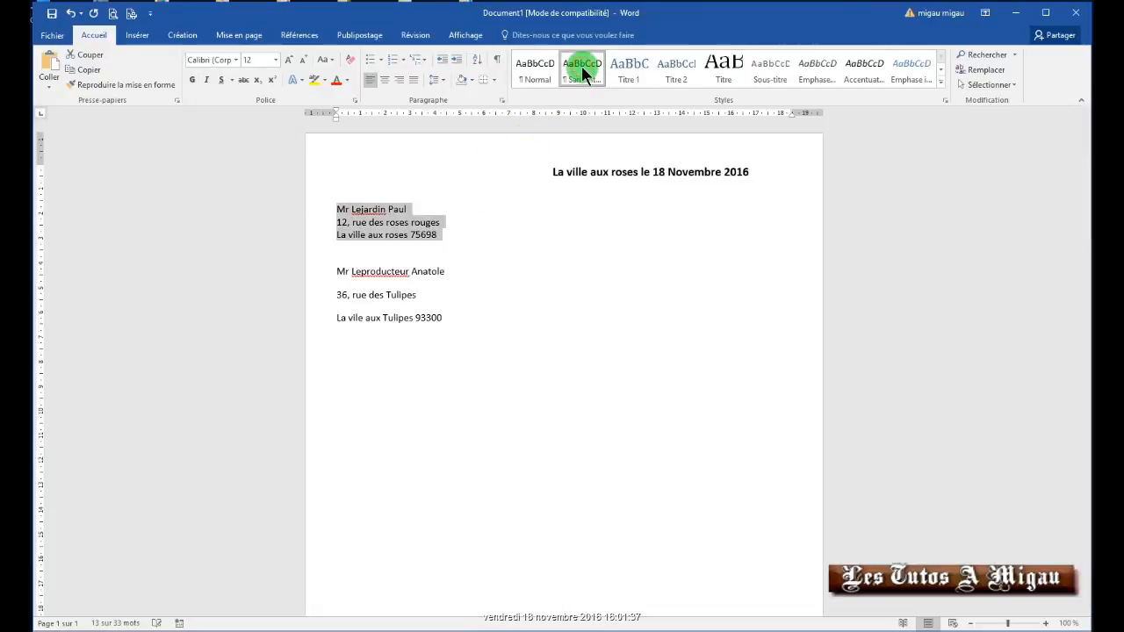
click(288, 58)
click(288, 59)
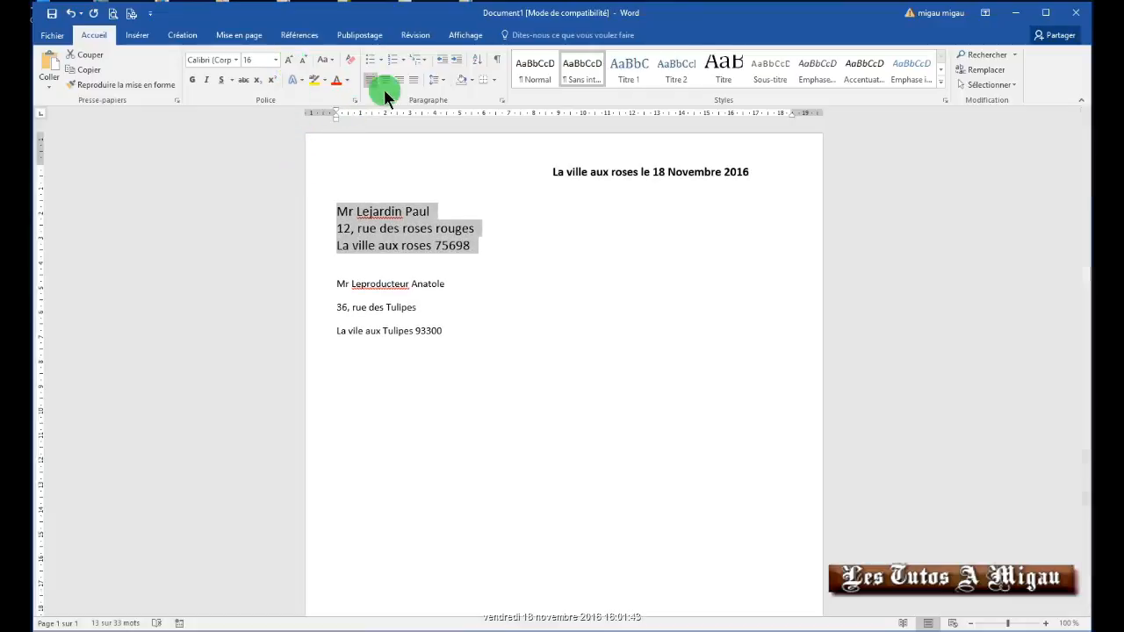
click(454, 59)
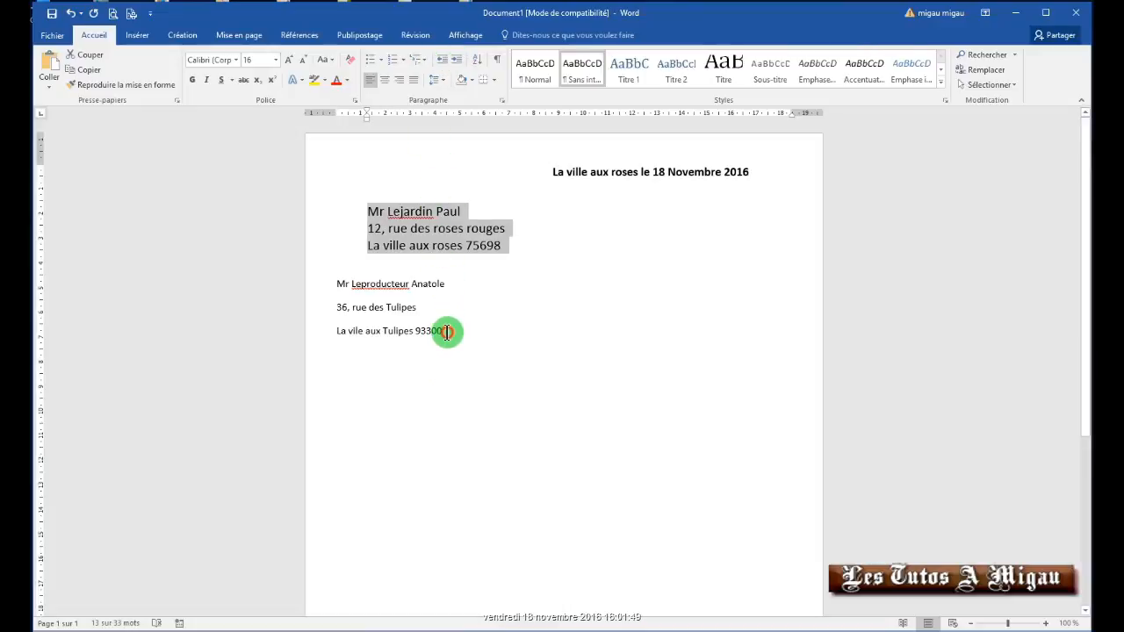
- Apply the Sans interligne style to the second address block and format it bold at 14 pt
drag(447, 332, 339, 288)
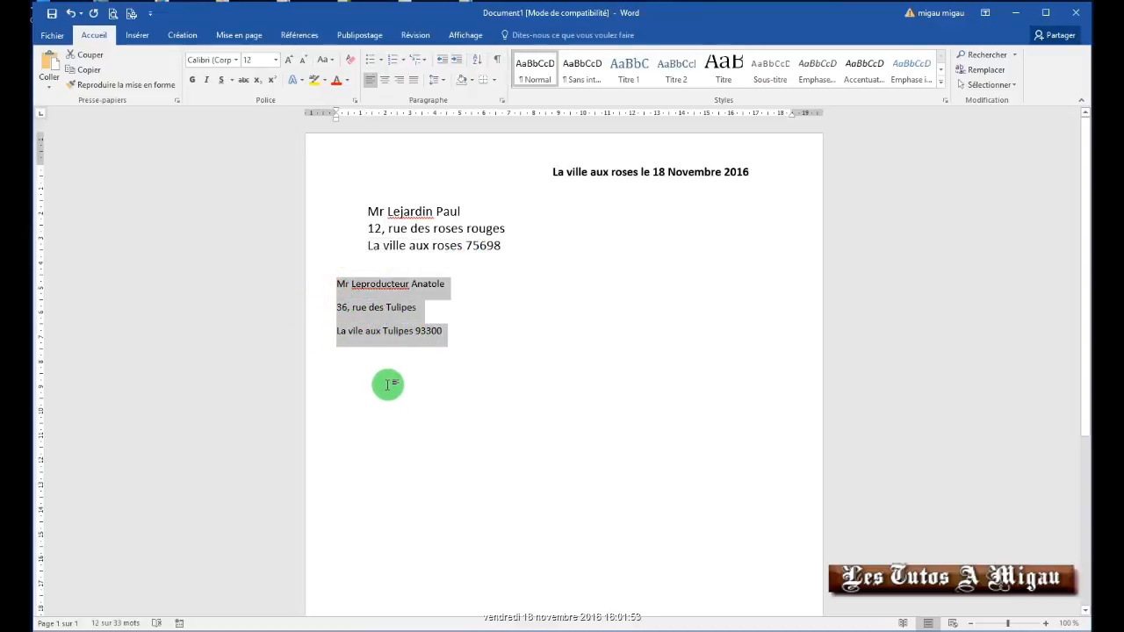
click(586, 67)
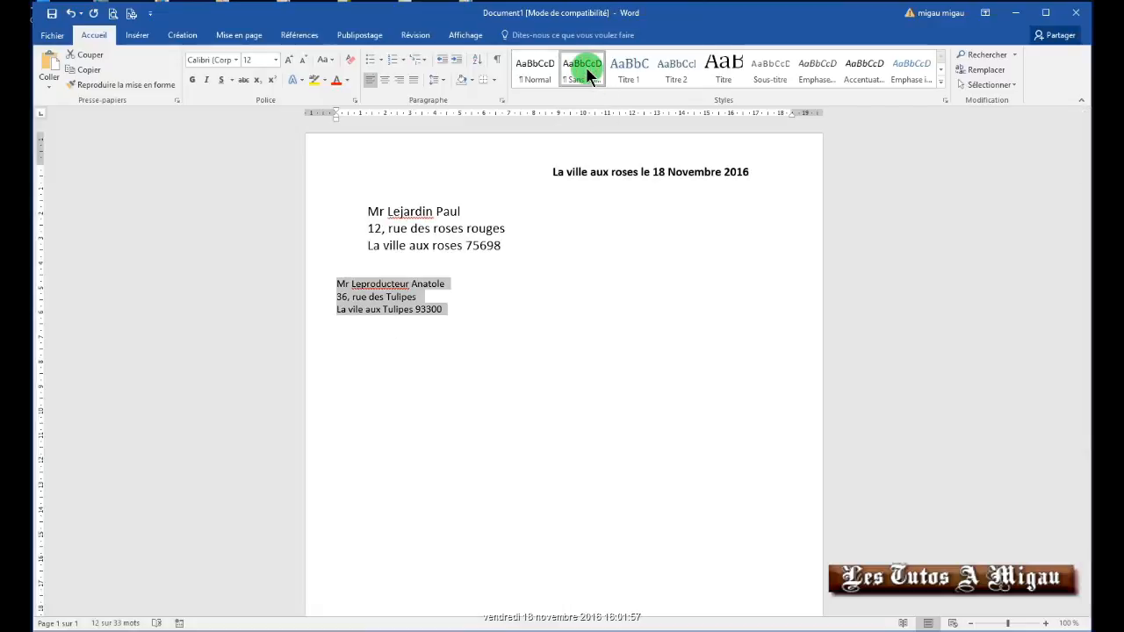
click(193, 80)
click(289, 63)
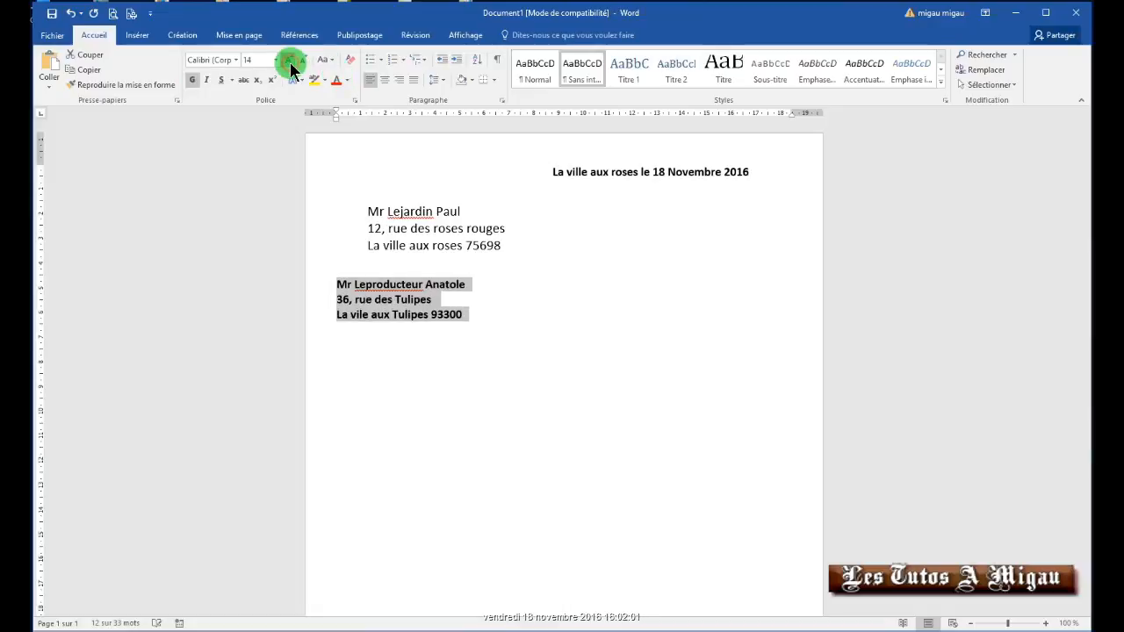
- Increase the second address block's indent by ten levels
click(455, 57)
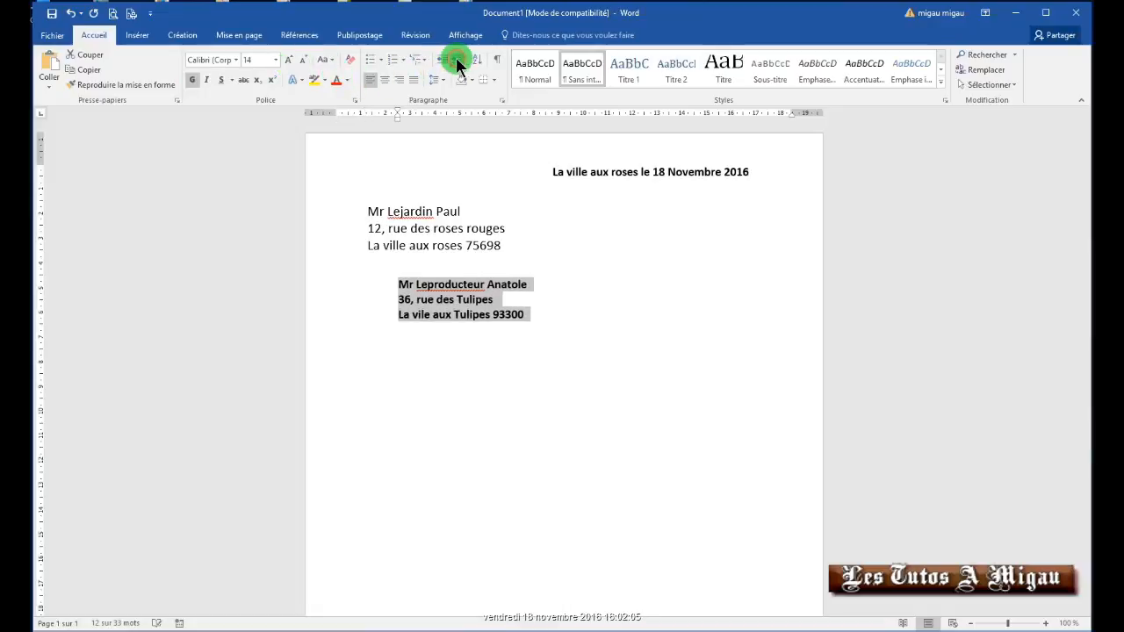
click(455, 57)
click(455, 57)
click(455, 58)
click(455, 57)
click(456, 57)
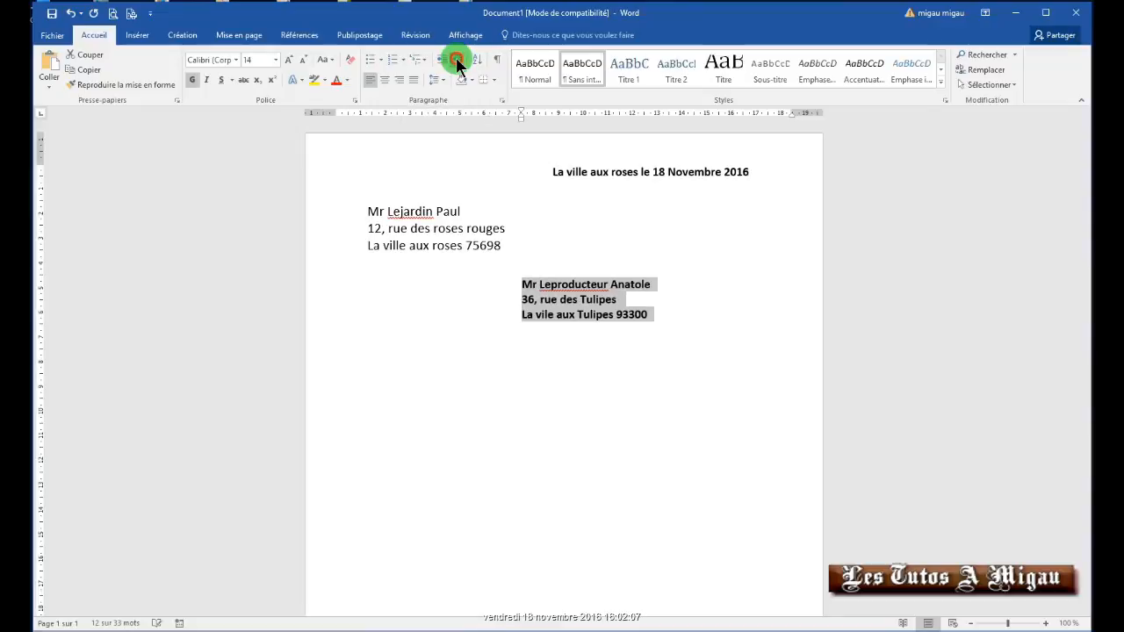
click(456, 57)
click(456, 57)
click(456, 57)
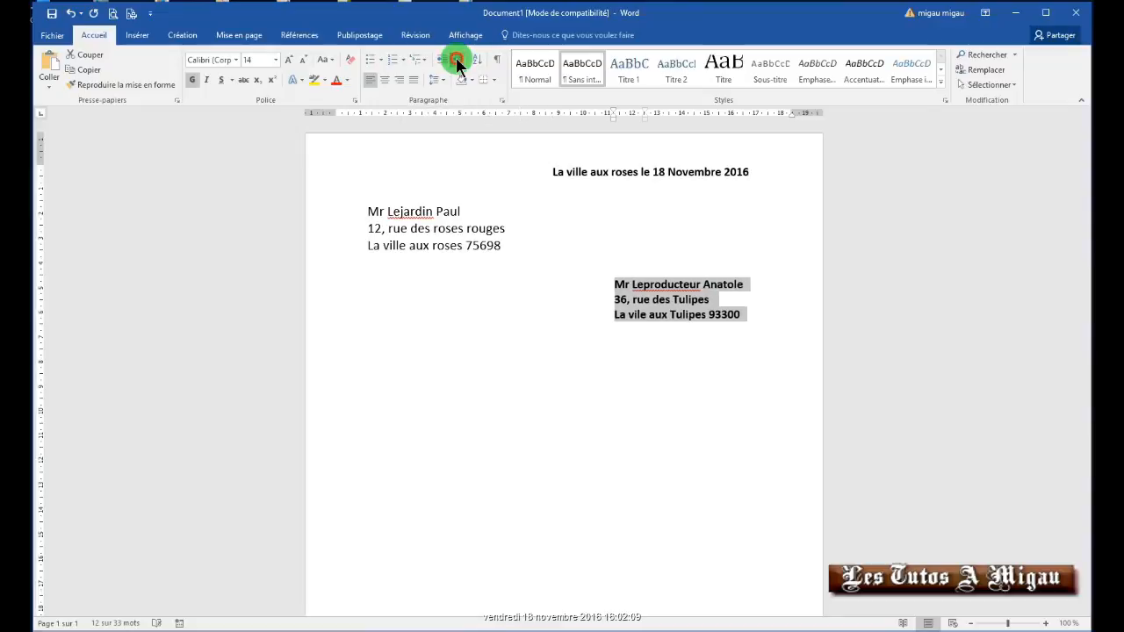
click(456, 57)
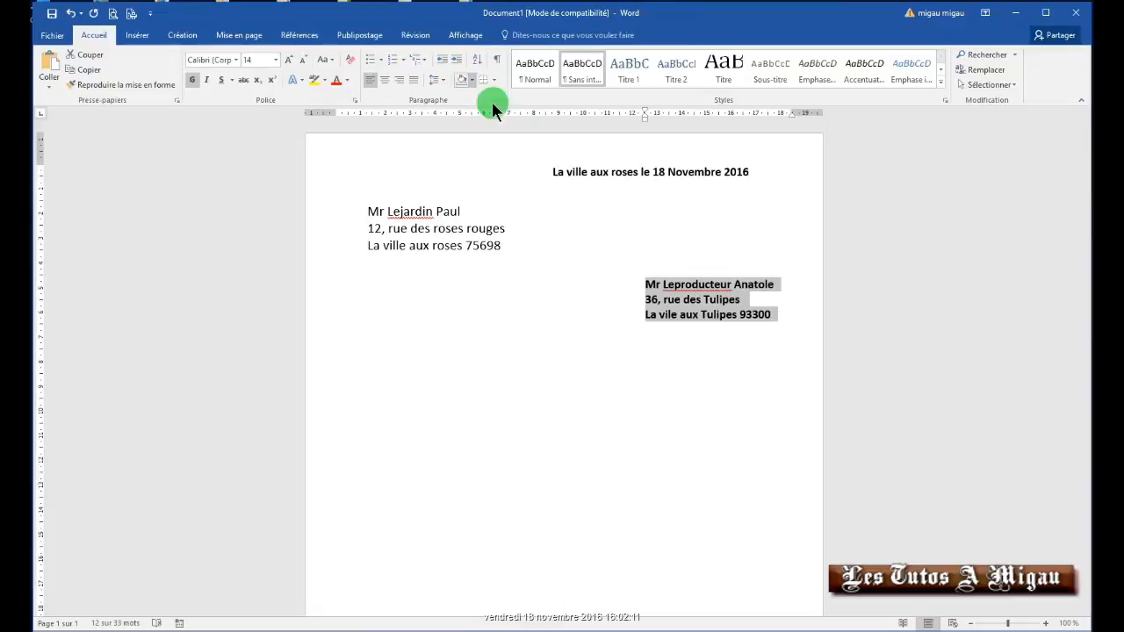
- Add three new lines after the last line of the second address block
click(780, 312)
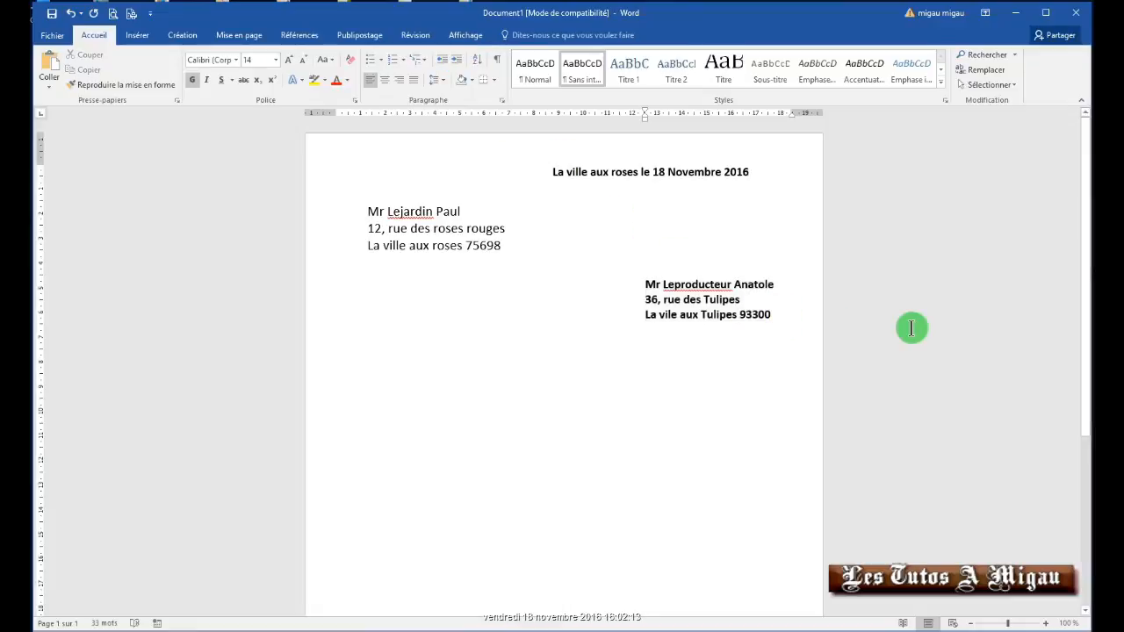
key(Return)
key(Return)
key(Return)
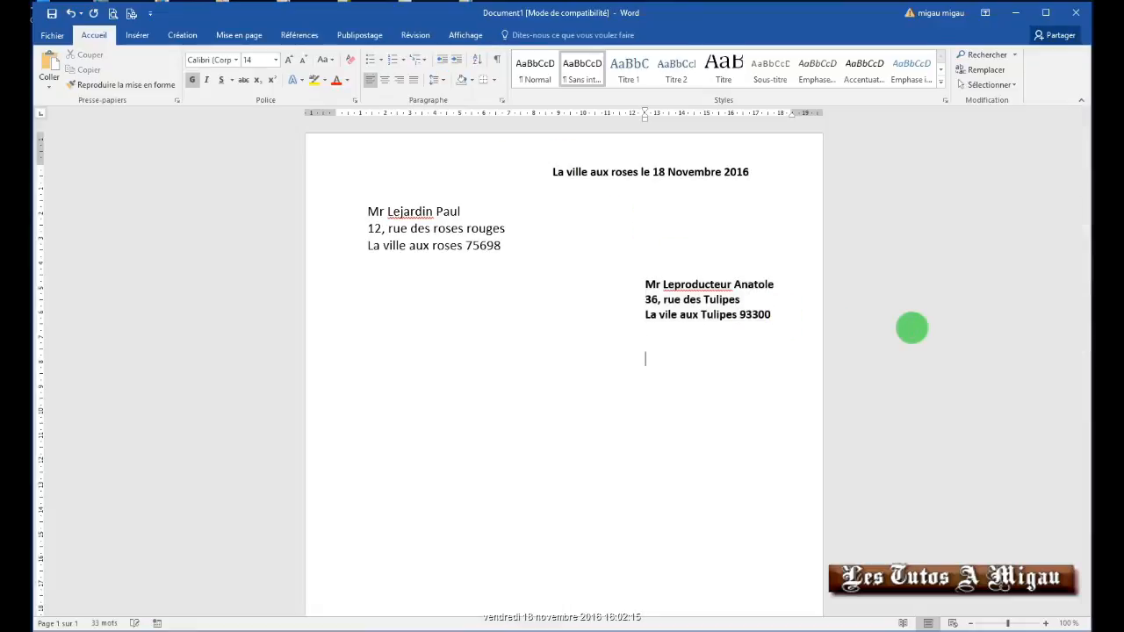
- Decrease the new line's indent by ten levels, back to the page's left margin
click(442, 59)
click(443, 59)
click(443, 59)
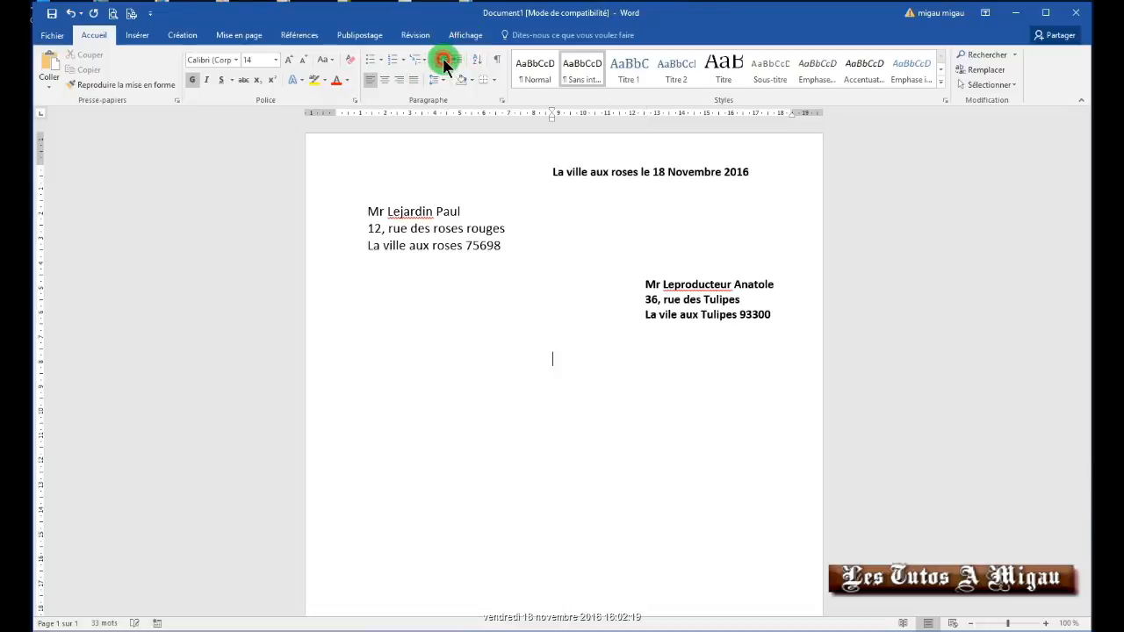
click(442, 59)
click(443, 58)
click(443, 58)
click(442, 59)
click(442, 59)
click(442, 59)
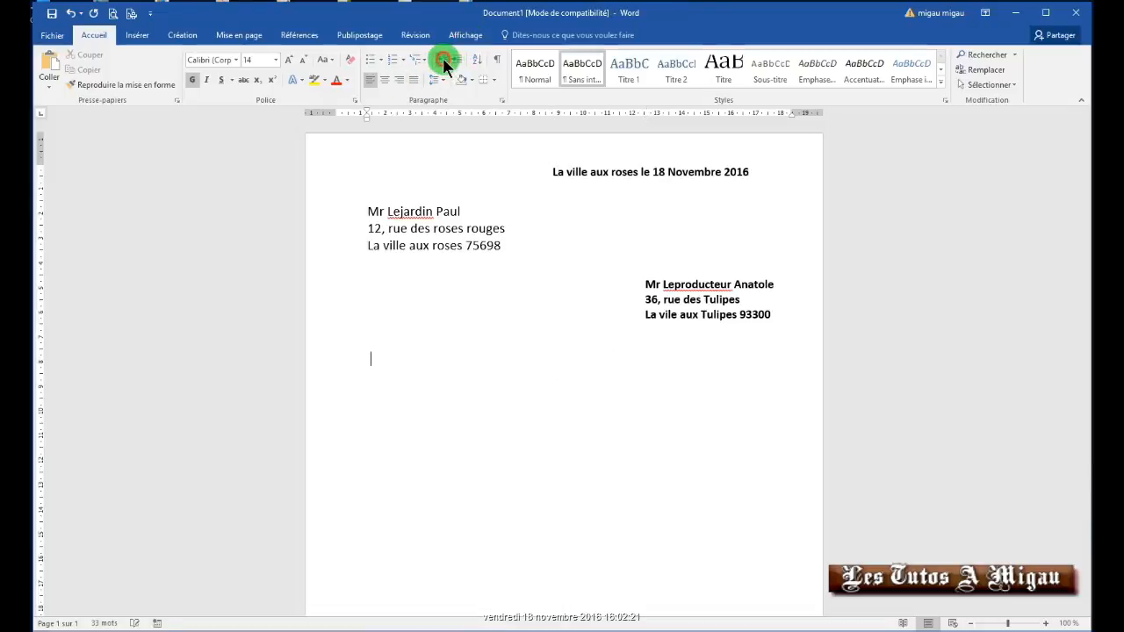
click(443, 59)
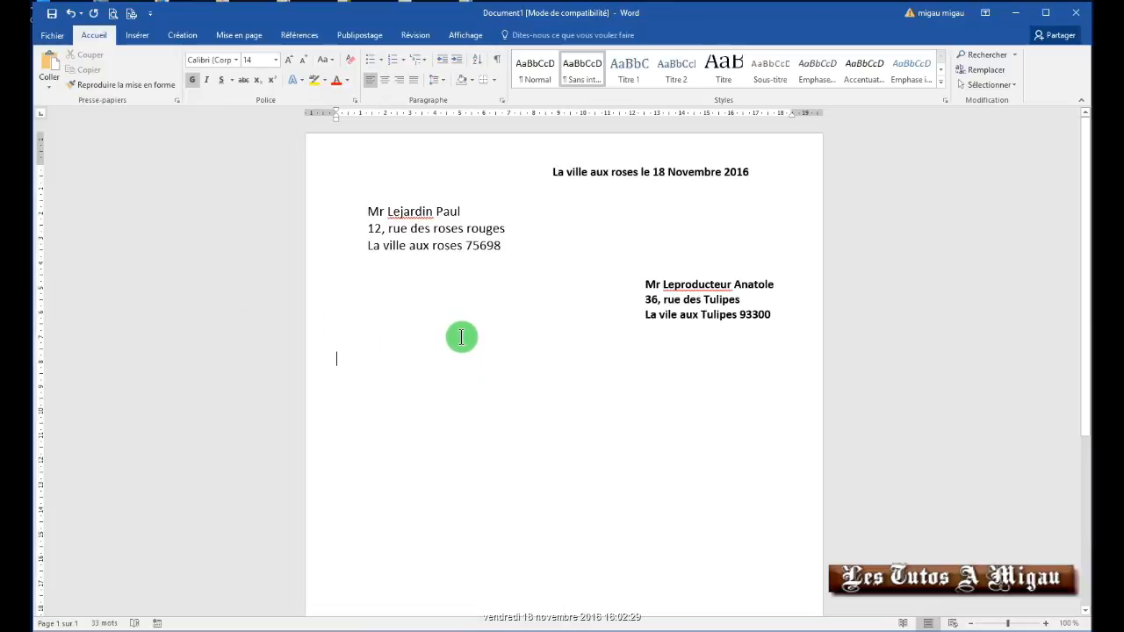
- Write the greeting "Bonjour" followed by two line breaks, and remove the bold formatting from the greeting
text(Bonjour)
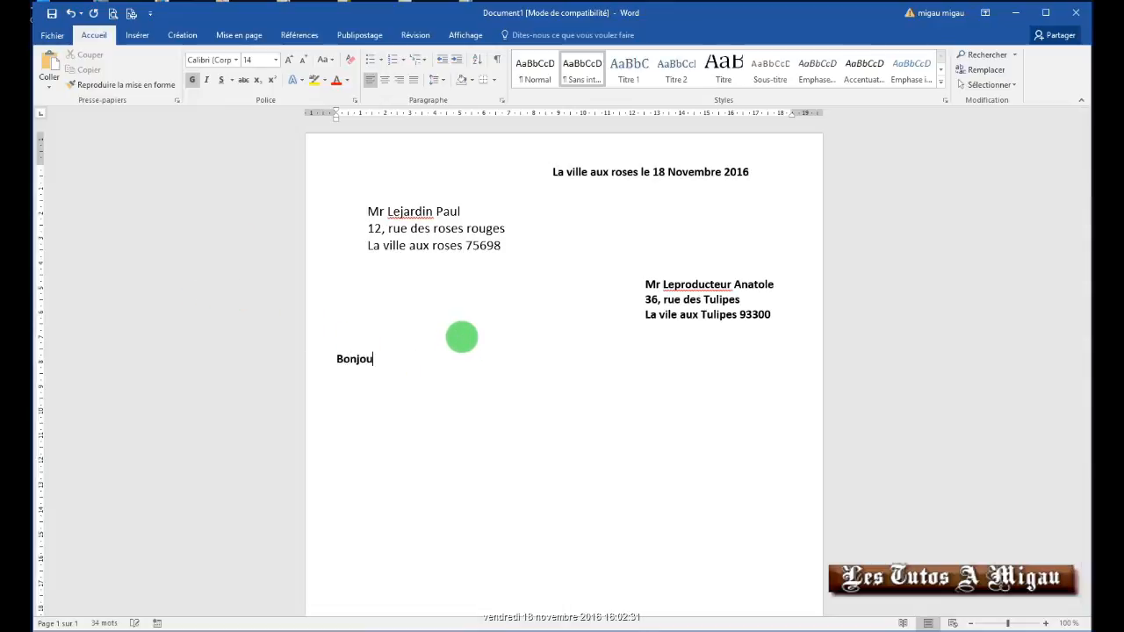
key(Return)
key(Return)
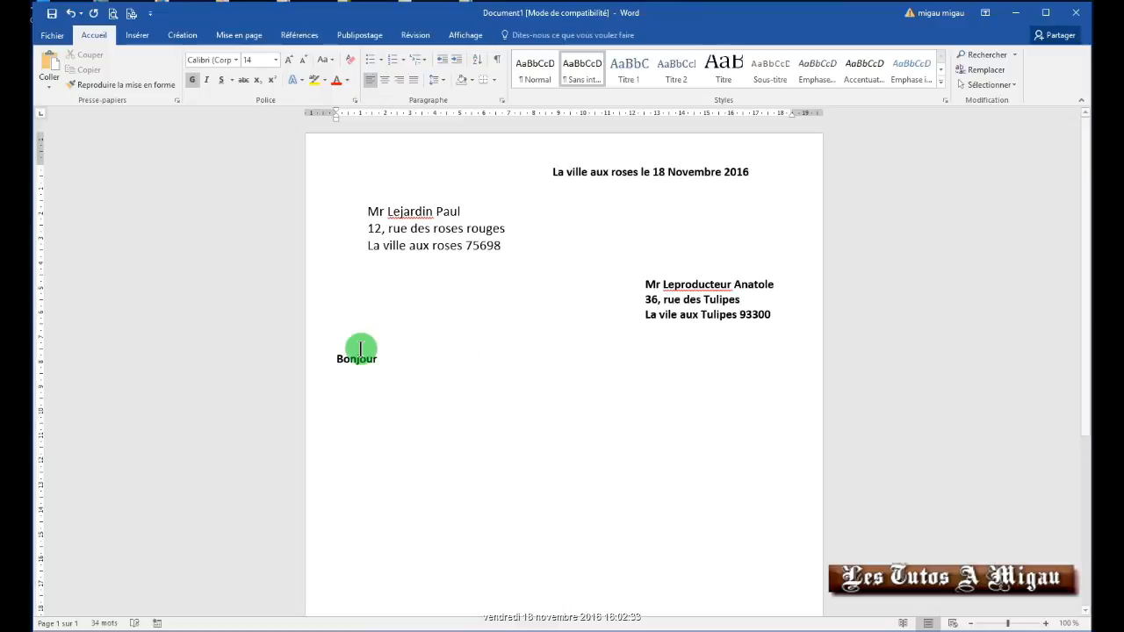
drag(382, 362, 322, 360)
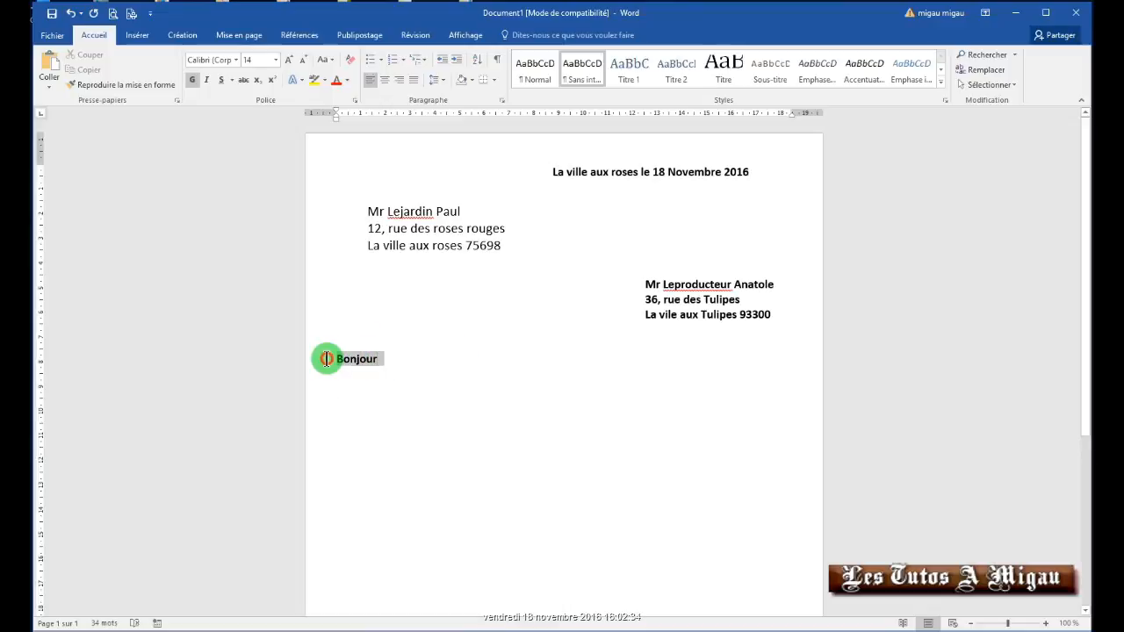
click(192, 80)
click(620, 360)
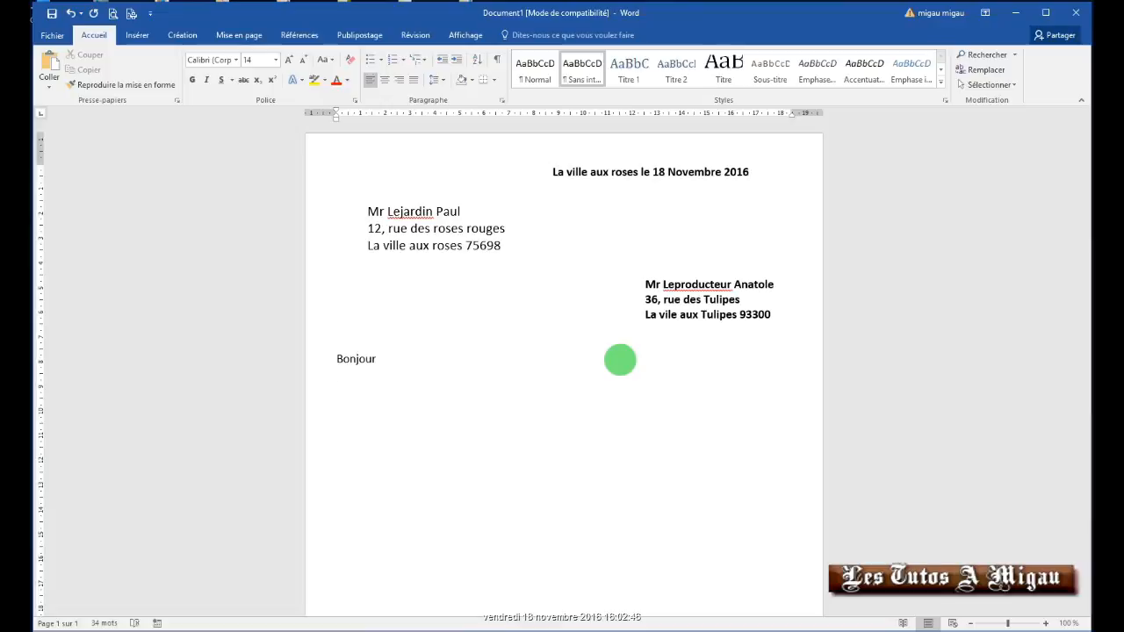
- Generate filler body text below the greeting with =rand(2,4), and add an extra blank line after "Bonjour"
text(=rand(2,4))
key(Return)
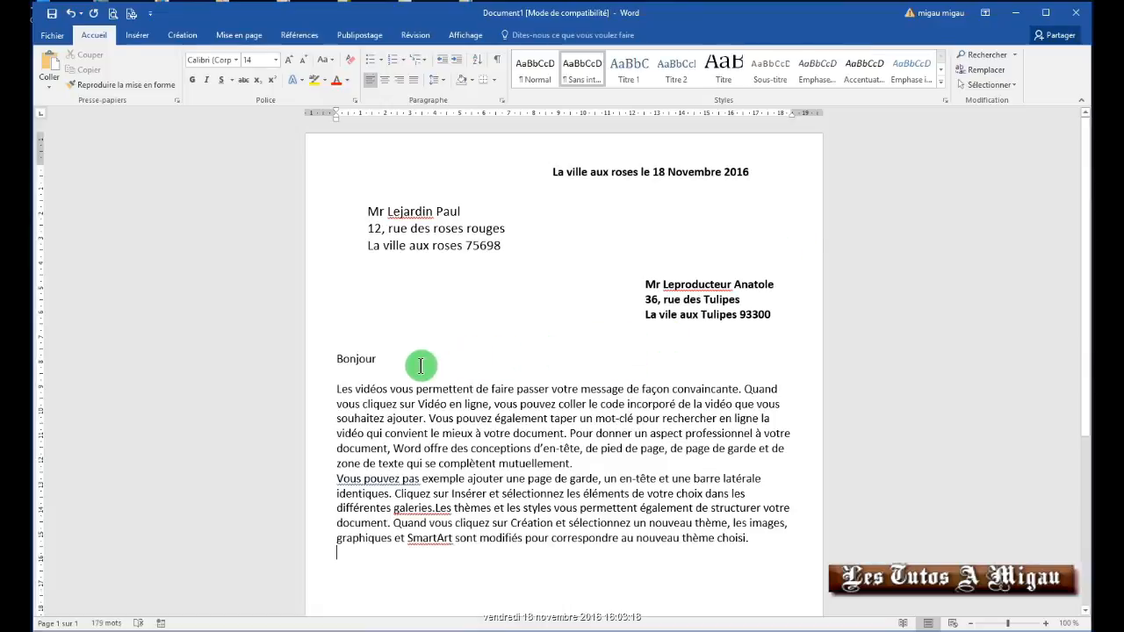
click(383, 358)
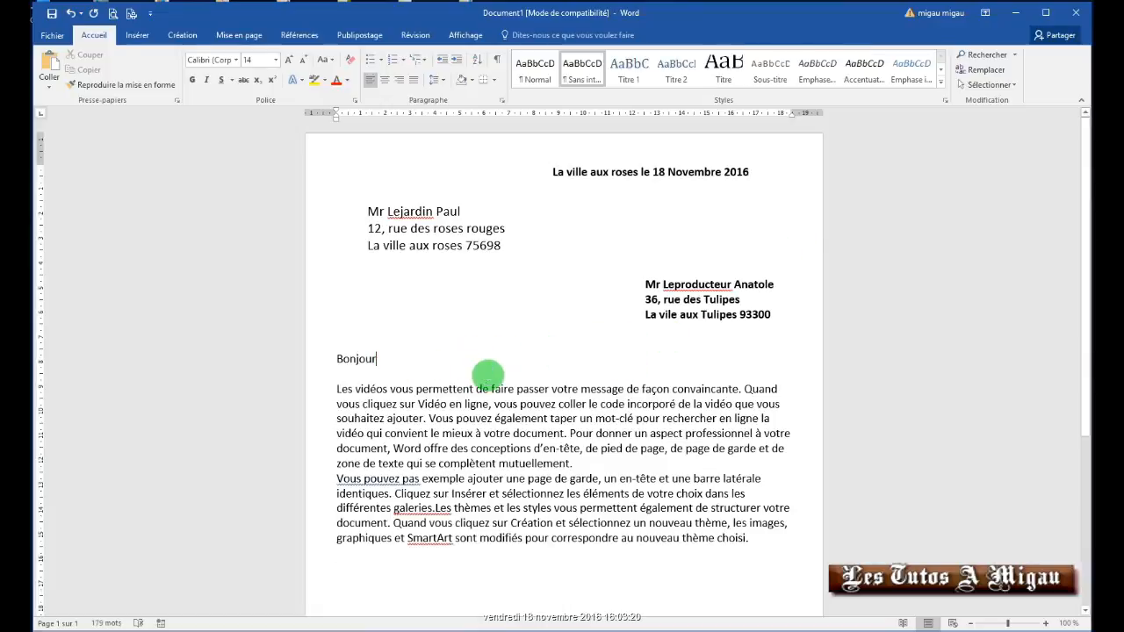
key(Return)
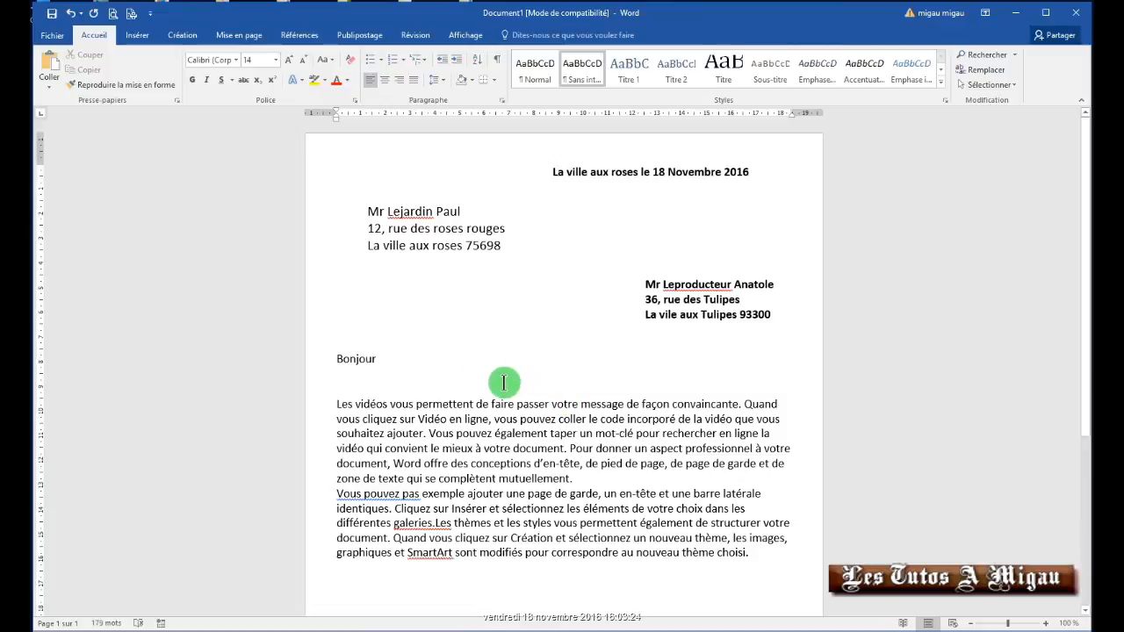
- Centre the greeting "Bonjour" between the page margins, without any left indent
drag(337, 358, 382, 359)
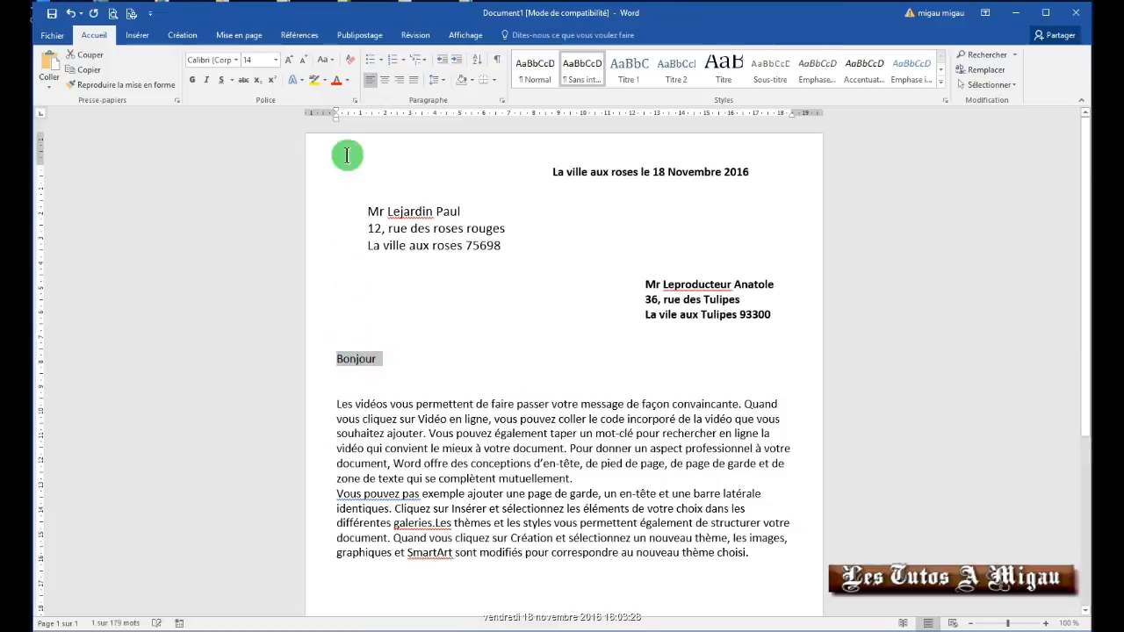
click(453, 58)
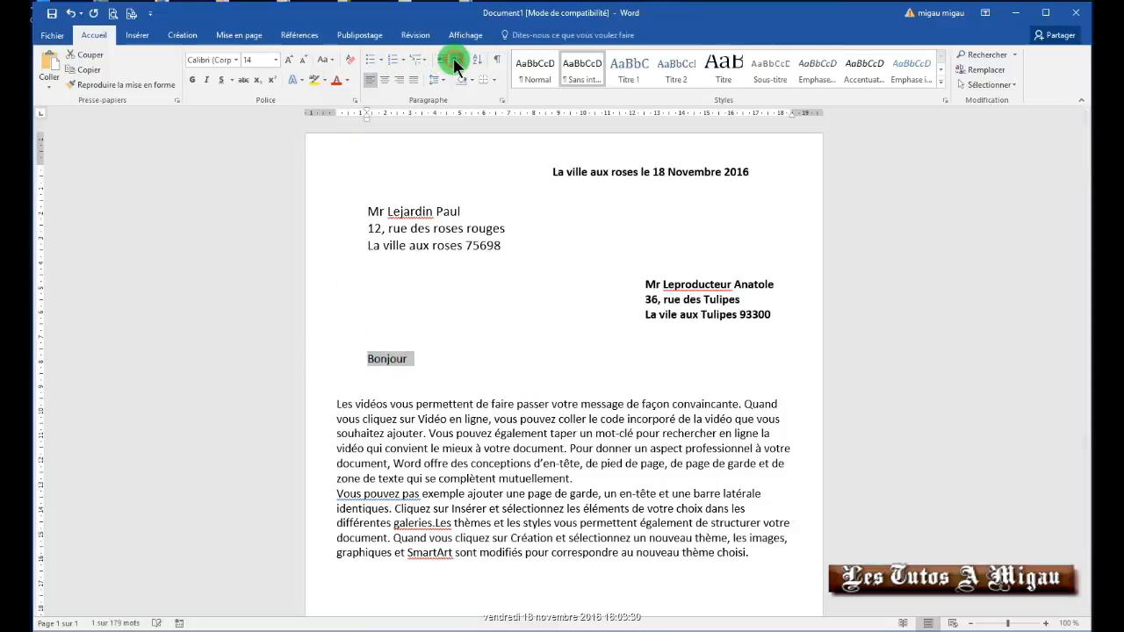
click(453, 58)
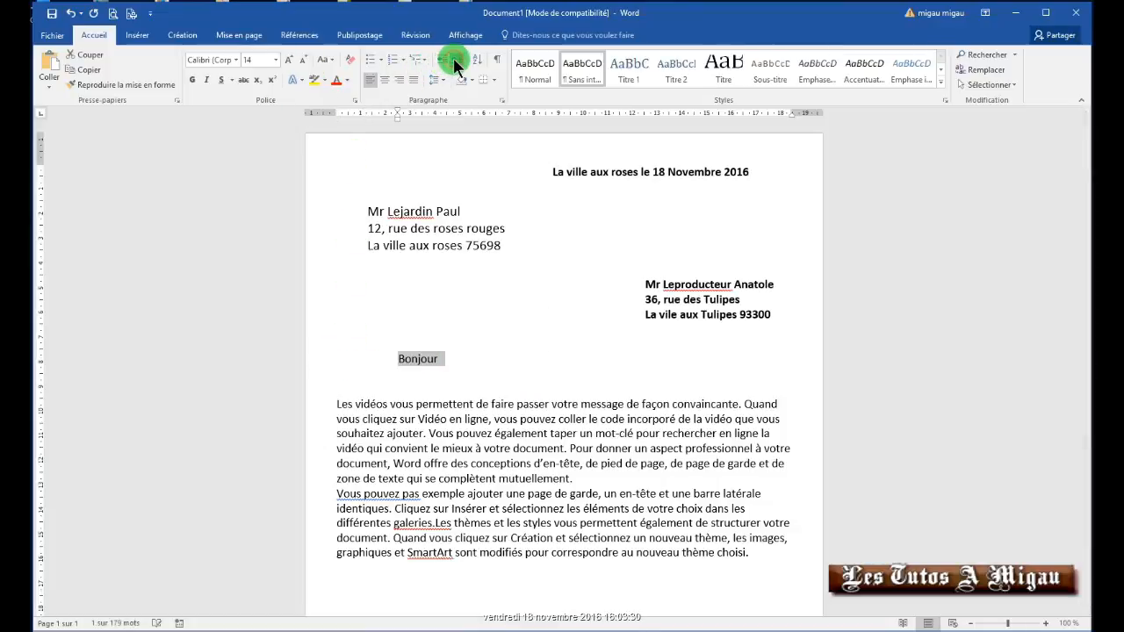
click(386, 79)
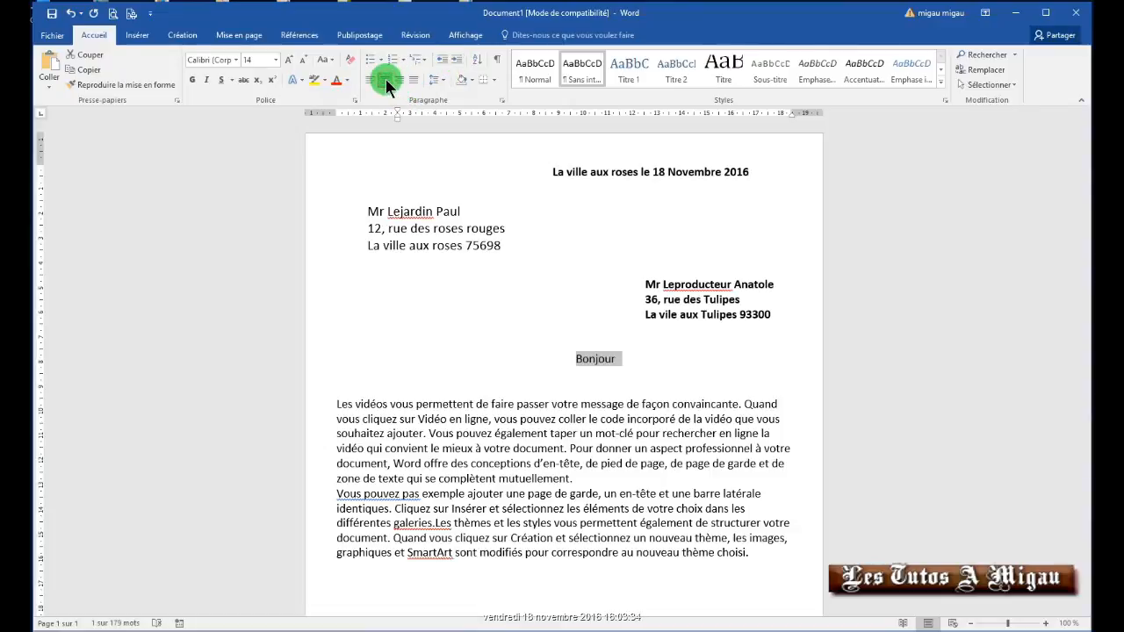
click(440, 61)
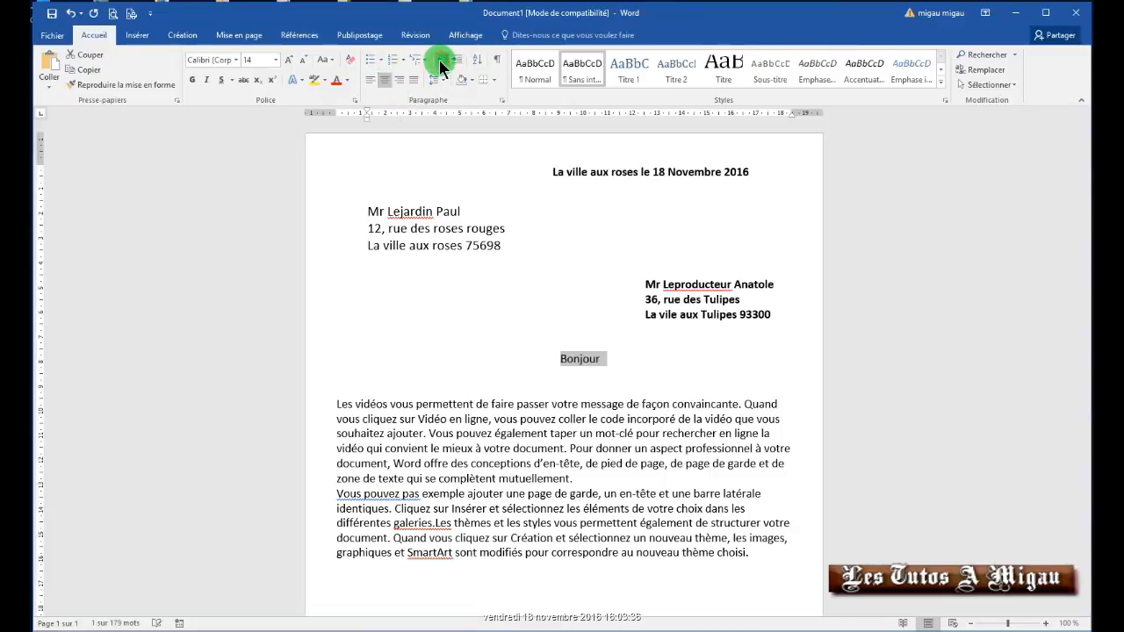
click(440, 62)
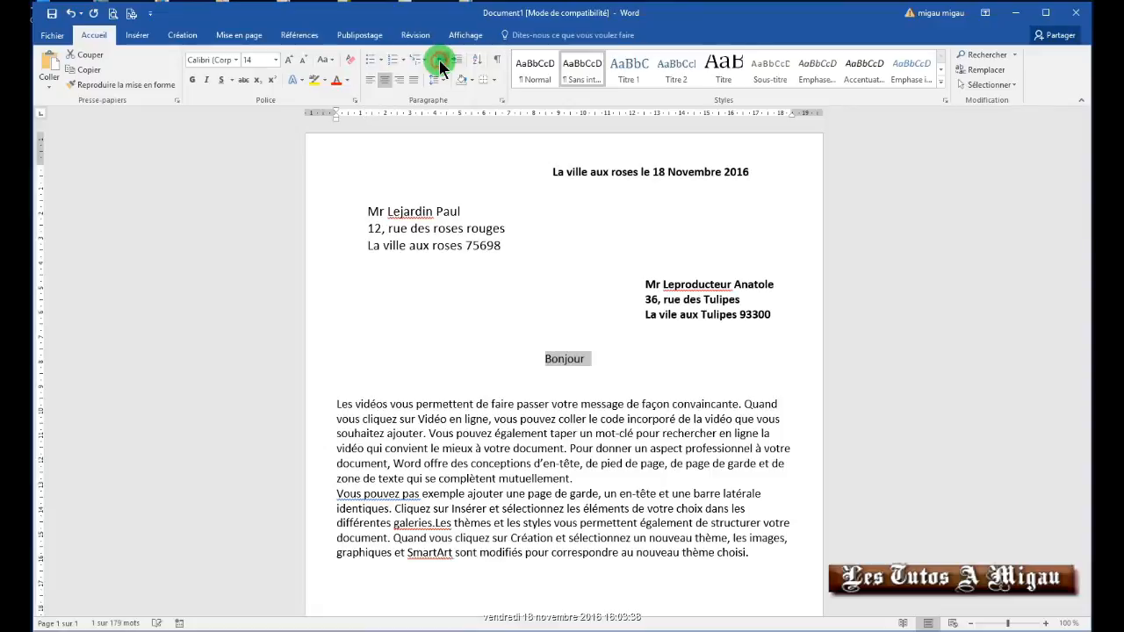
click(593, 356)
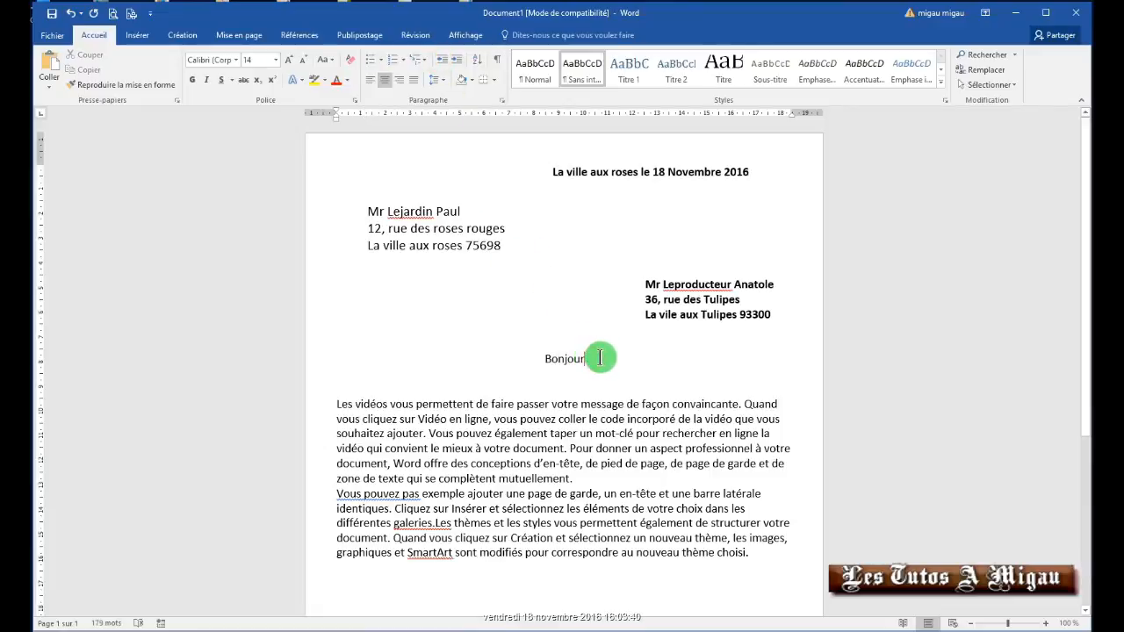
- Correct the second body paragraph to read "Vous ne pouvez pas" and "galeries. Les", and insert a blank line between the two body paragraphs
scroll(462, 413, down, 2)
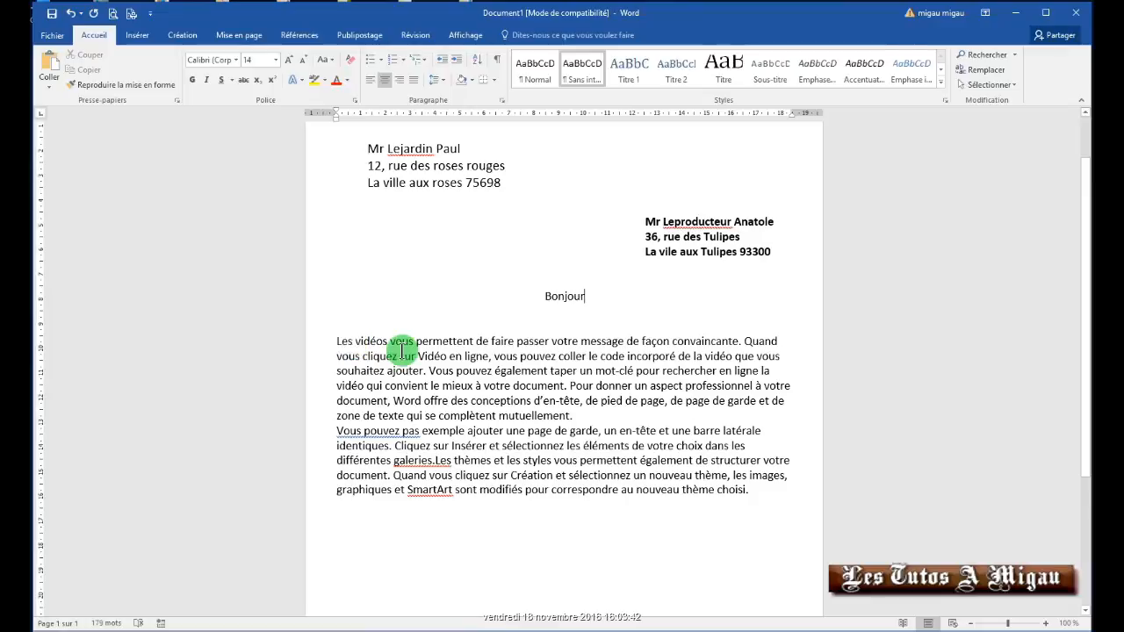
click(363, 431)
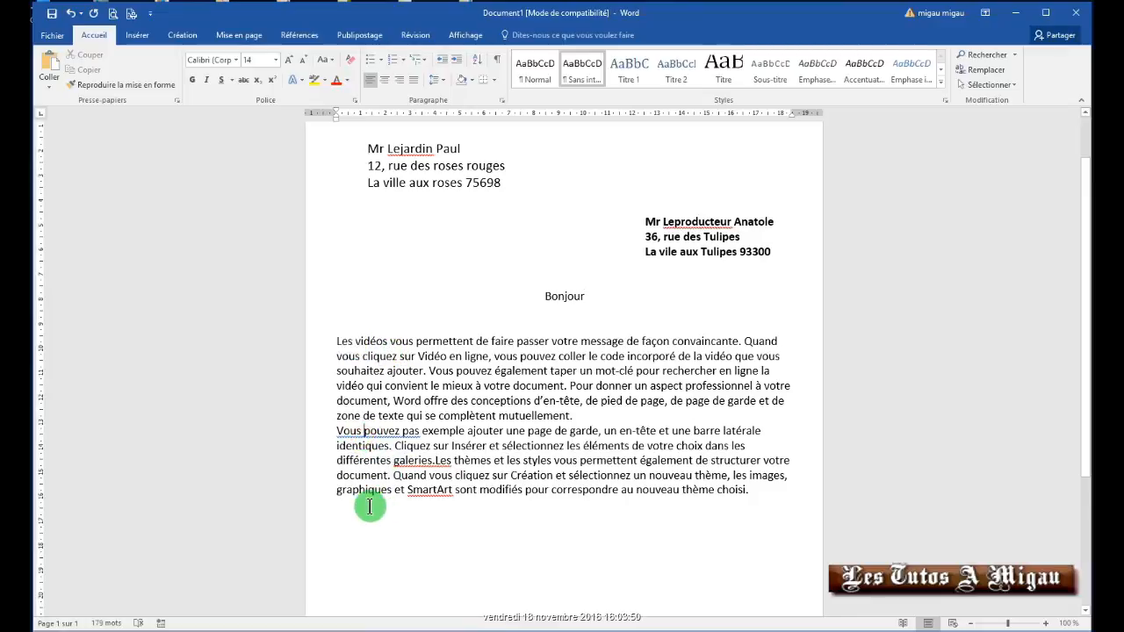
text(ne)
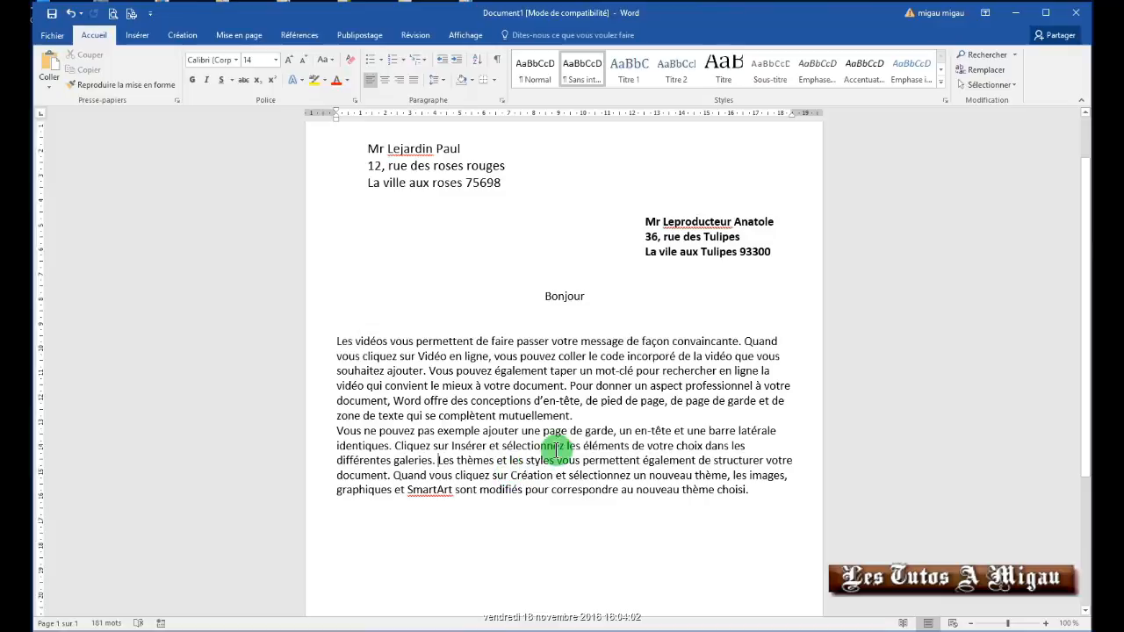
click(583, 416)
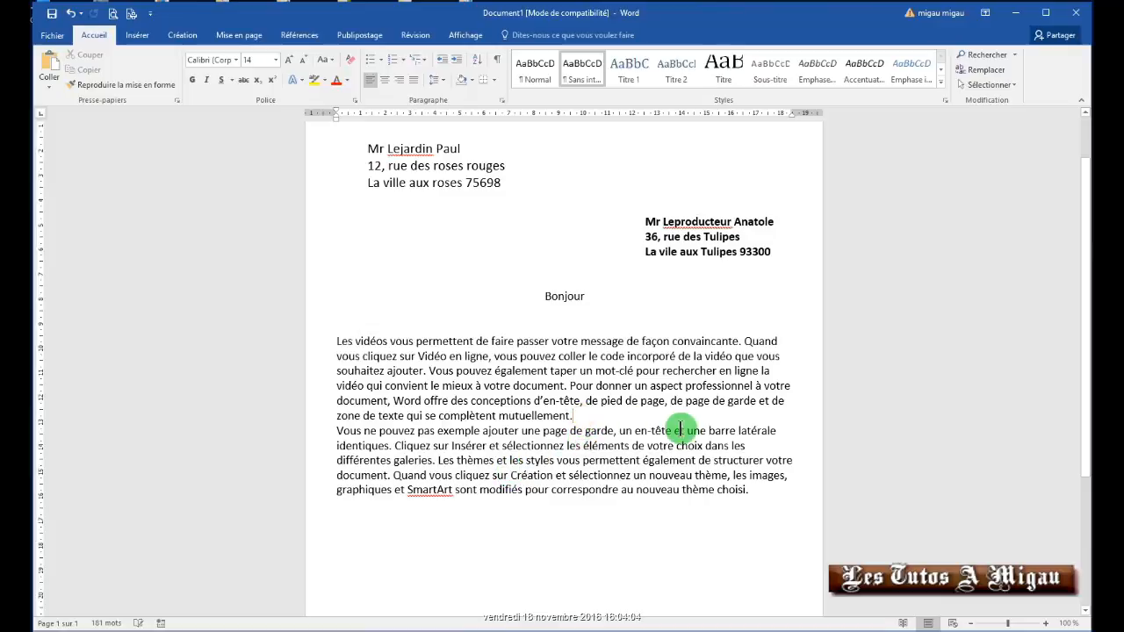
key(Return)
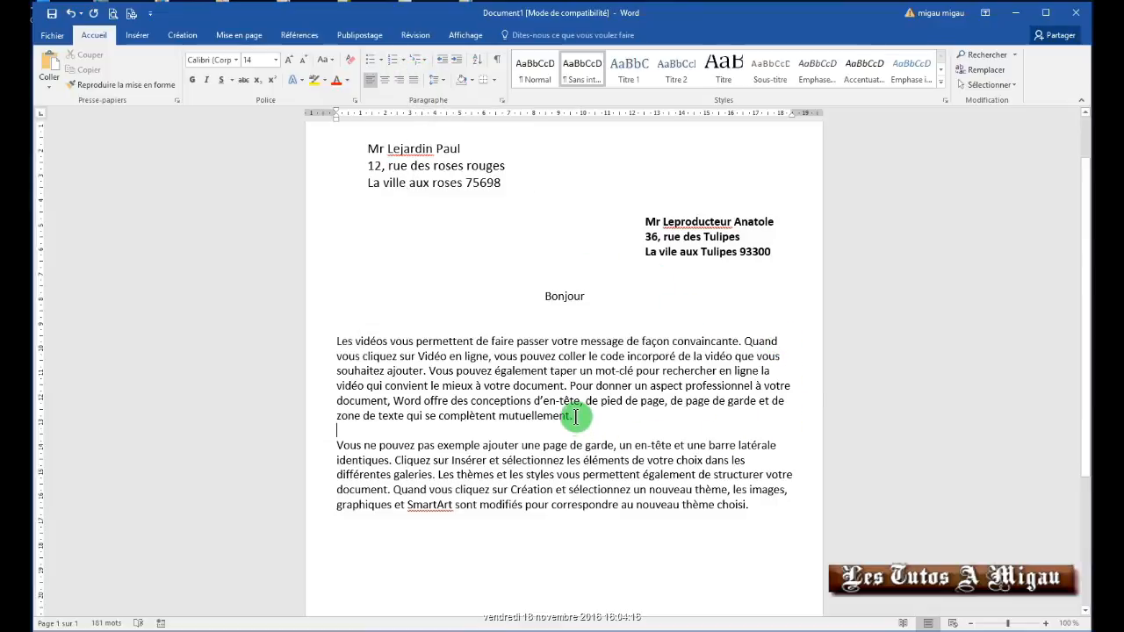
- Justify both body paragraphs of the letter
drag(573, 415, 322, 342)
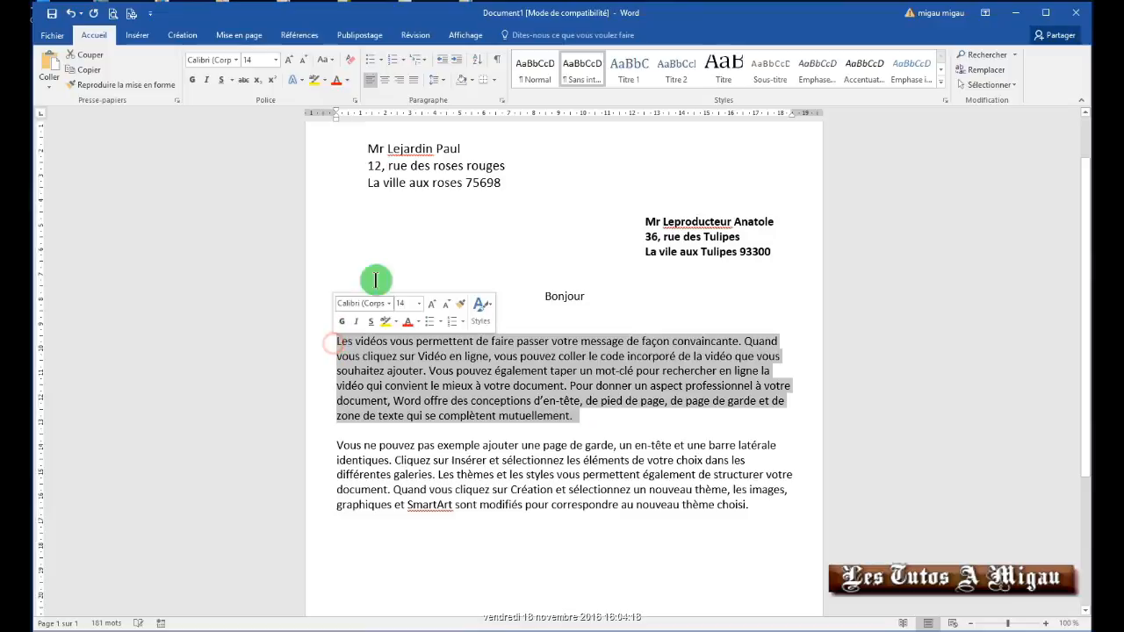
click(412, 79)
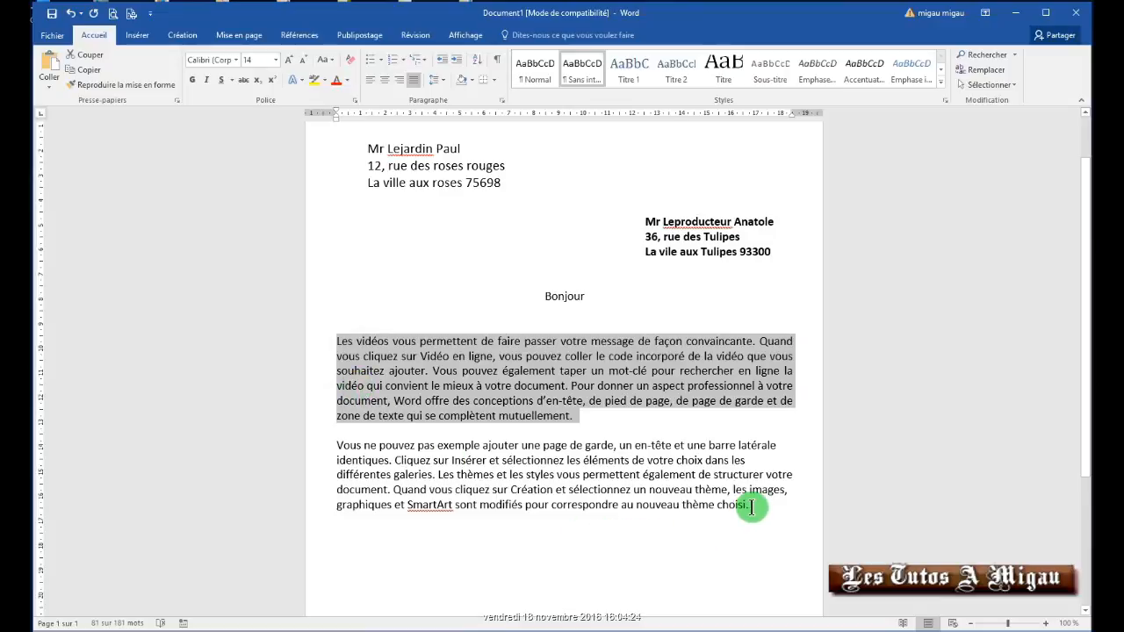
drag(750, 505, 334, 455)
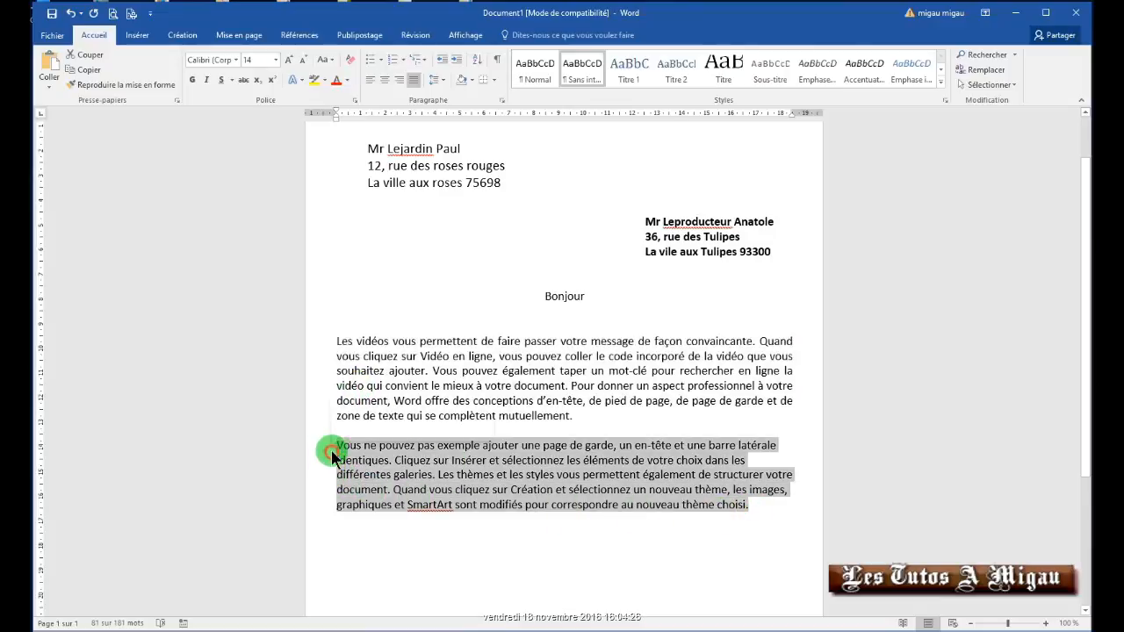
click(414, 80)
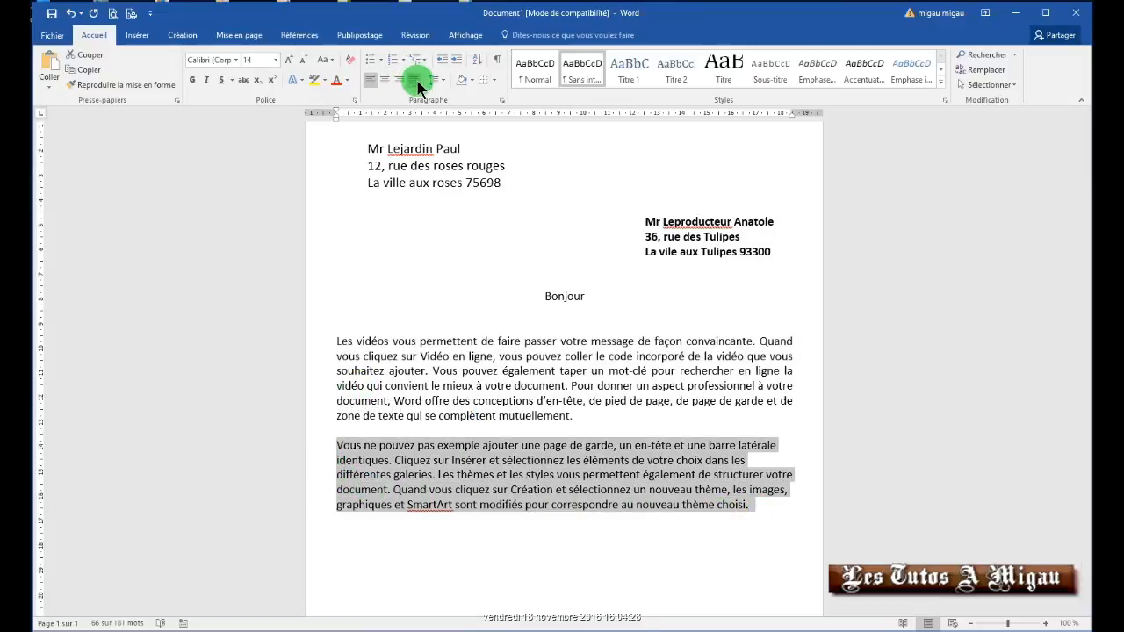
click(933, 332)
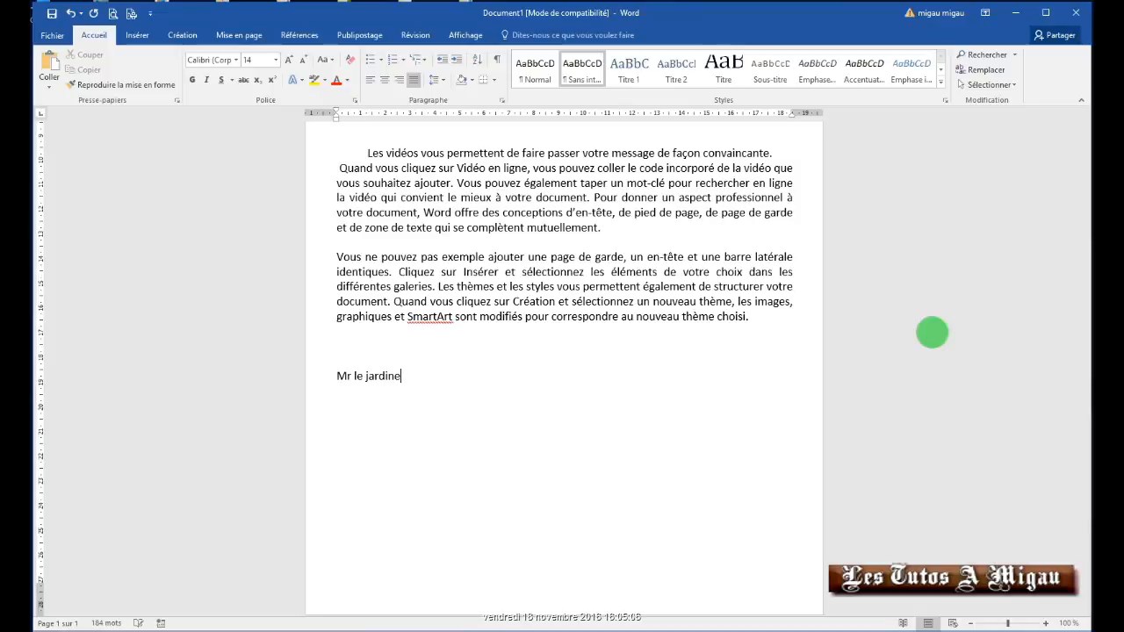
- Correct the spelling of the signature below the body text and increase its indent by twelve levels
key(BackSpace)
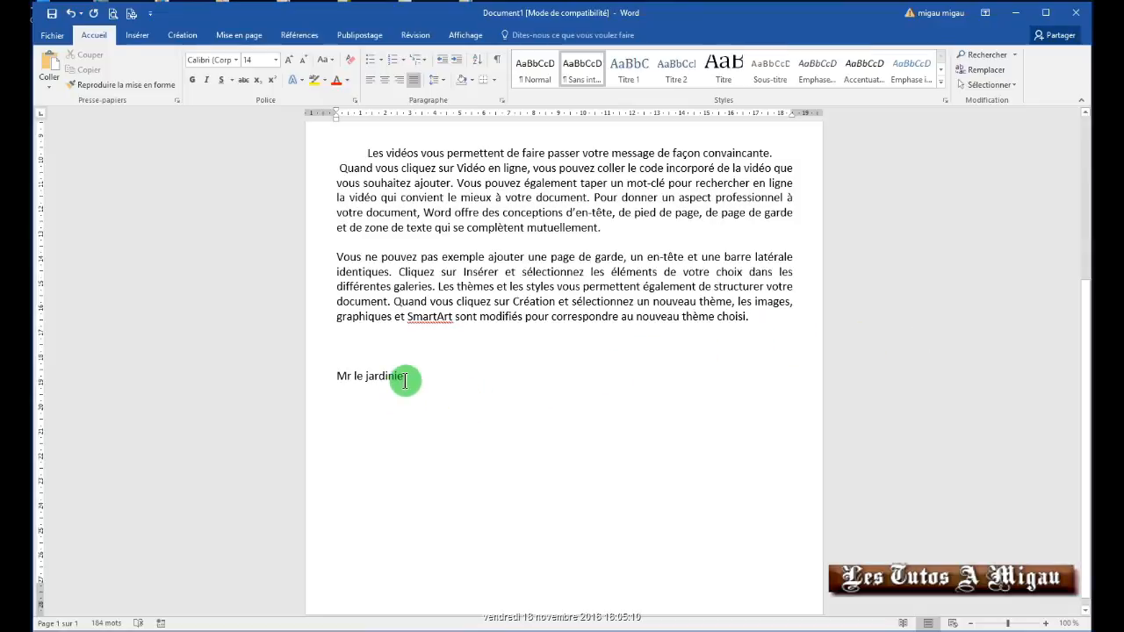
double_click(378, 375)
click(325, 376)
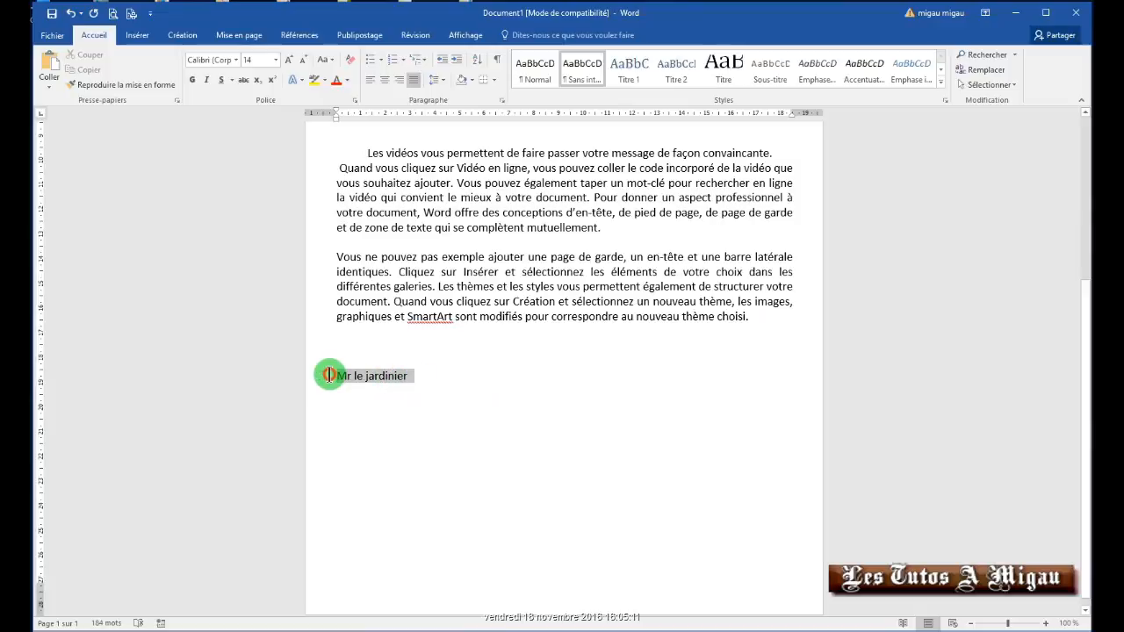
click(453, 59)
click(453, 59)
click(453, 60)
click(453, 60)
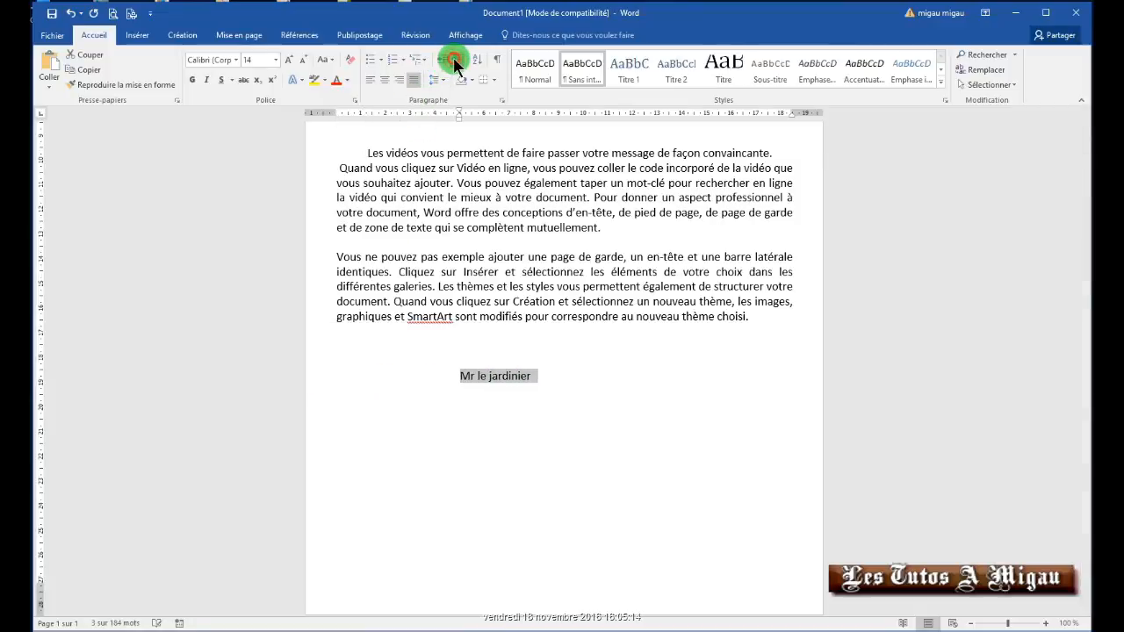
click(453, 60)
click(453, 60)
click(453, 57)
click(453, 58)
click(453, 58)
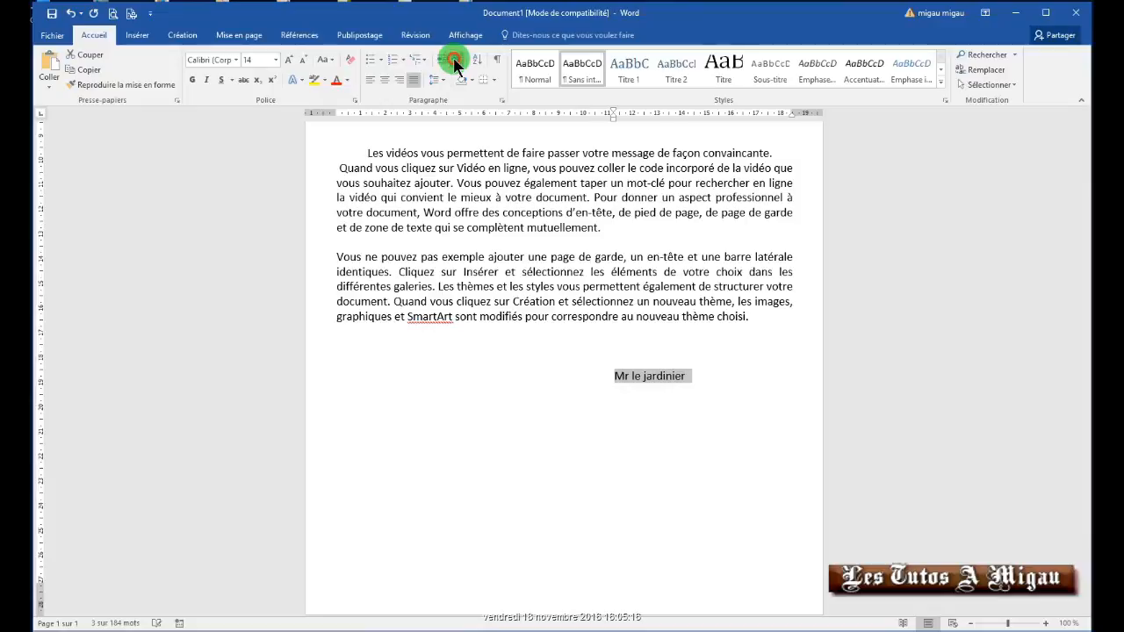
click(453, 58)
click(453, 58)
click(453, 58)
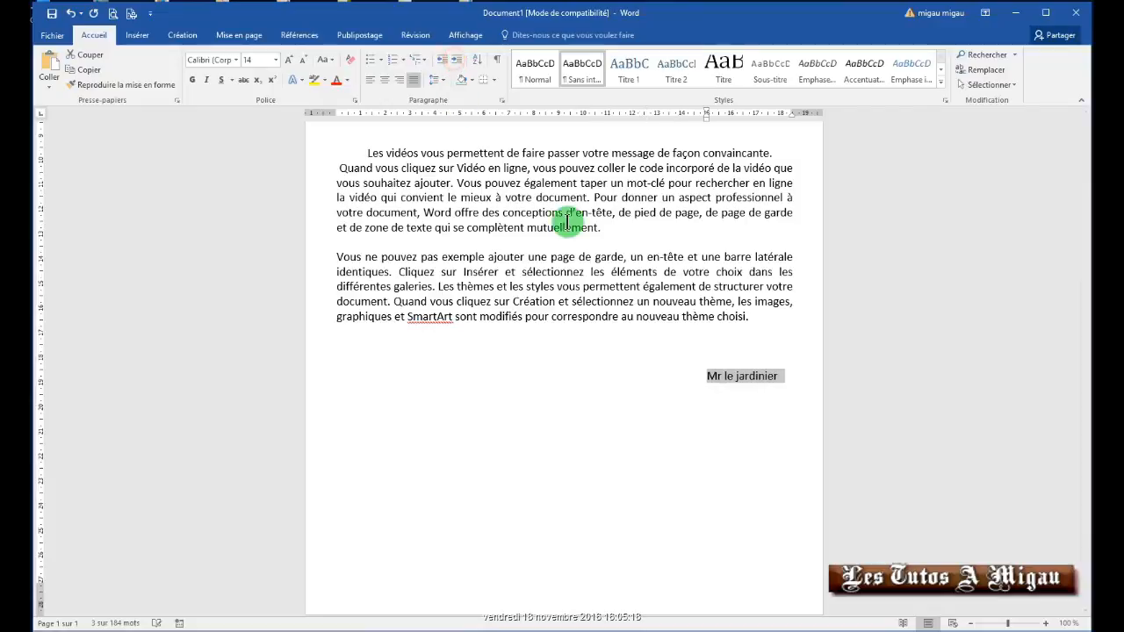
- Add the closing formula "Bien à vous" after the last body paragraph, separated from it by a blank line
click(748, 320)
key(Return)
key(Return)
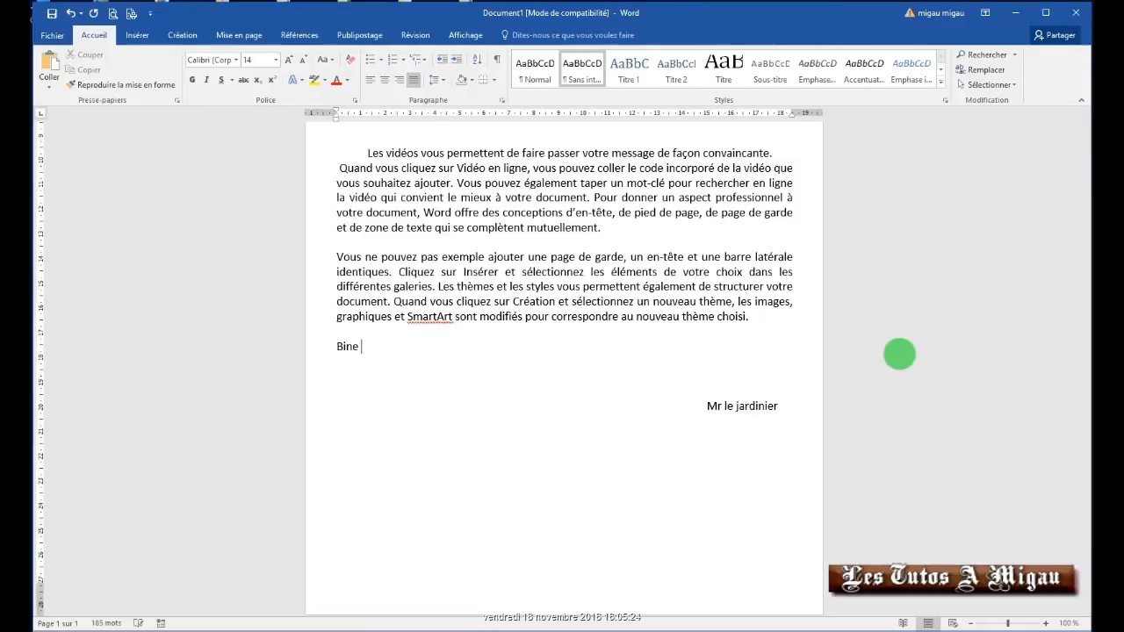
text(Bien à vous)
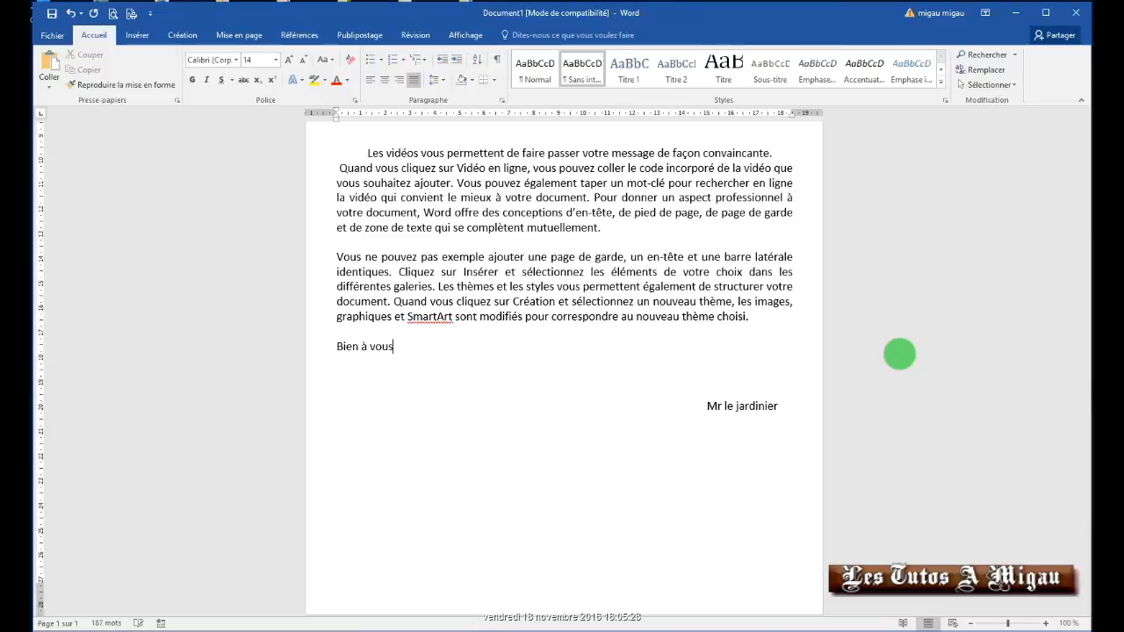
- Add "PS: ci-joint ma carte de visite" at the left margin several lines below the signature, with an extra blank line under the signature
click(779, 406)
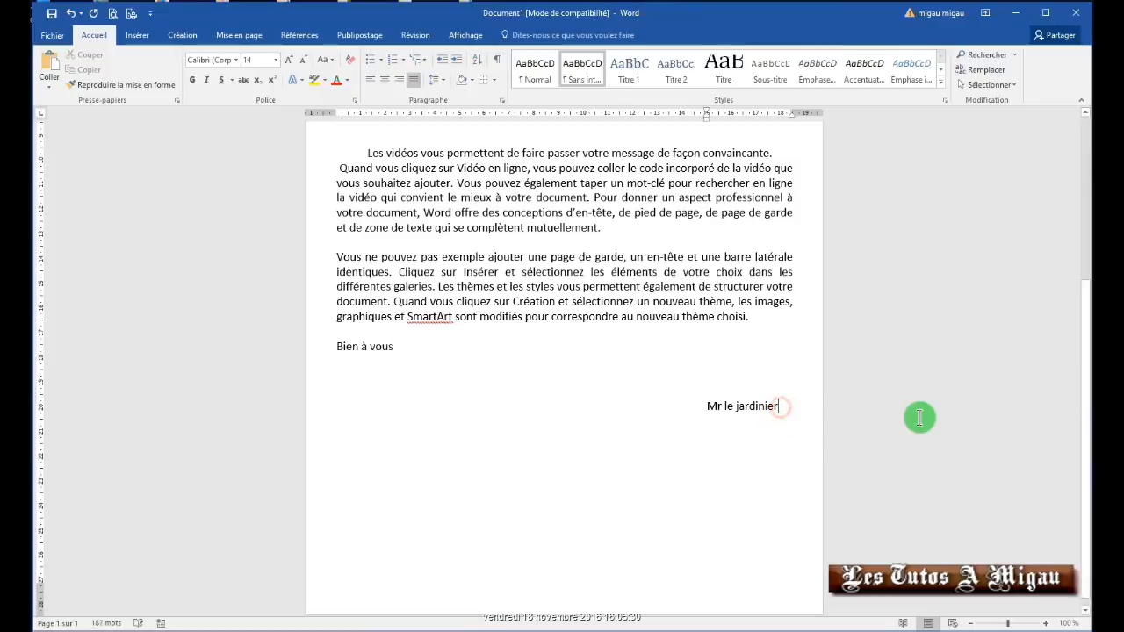
key(Return)
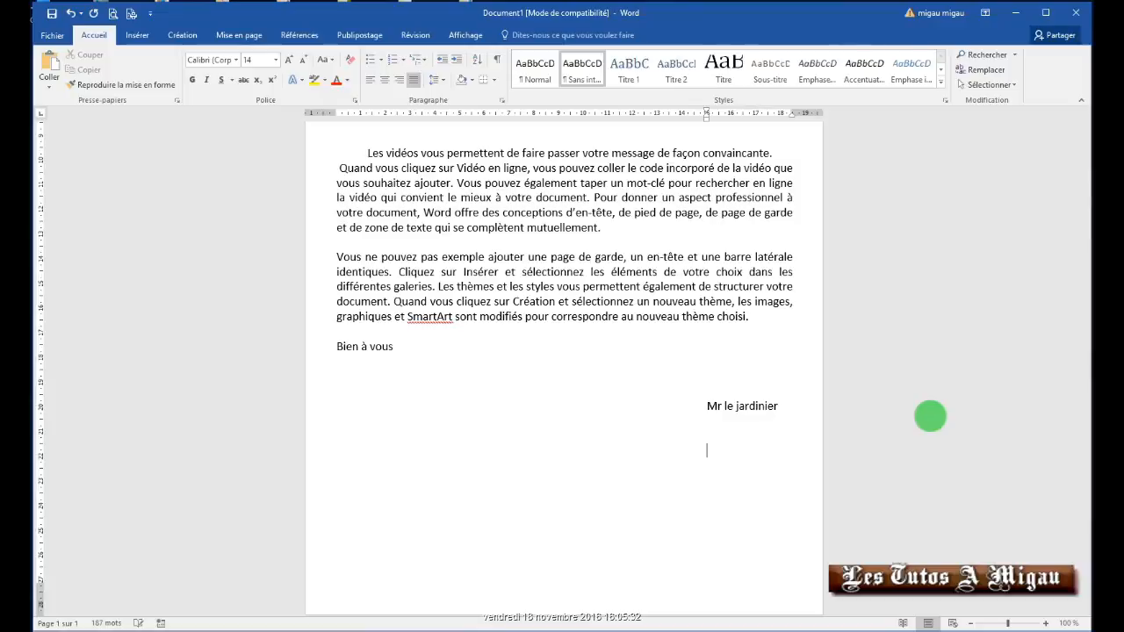
click(441, 60)
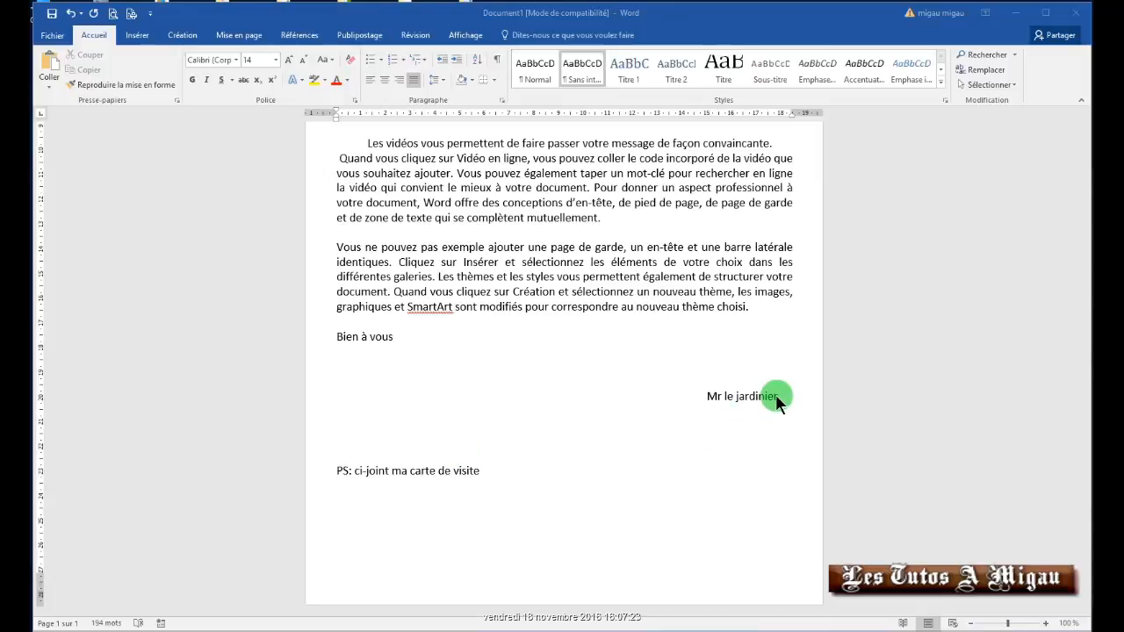
click(779, 396)
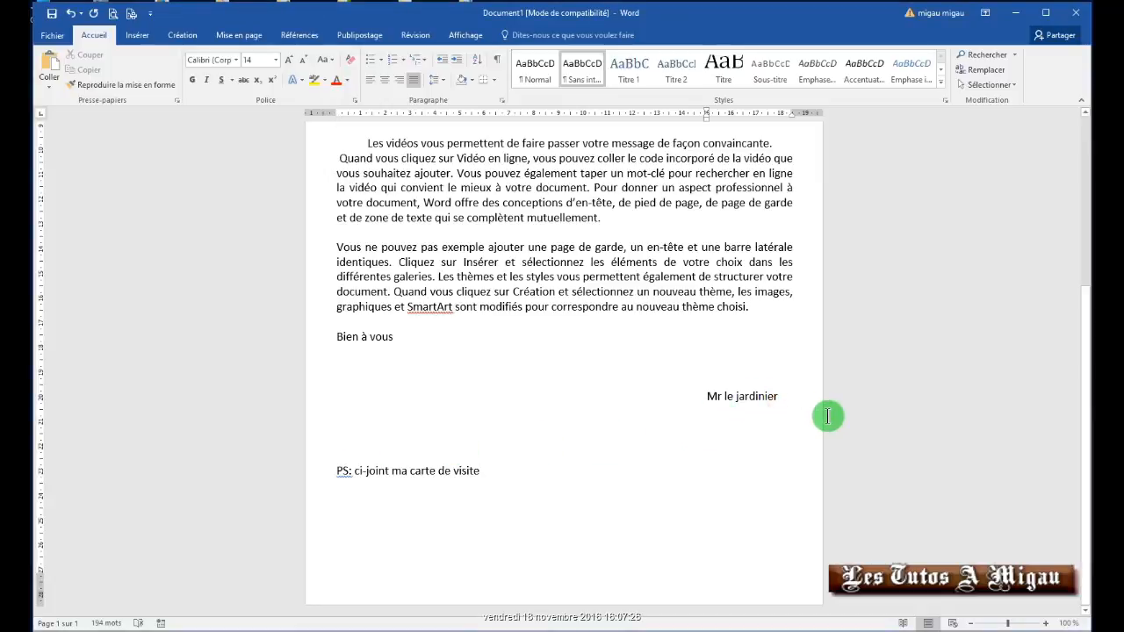
key(Return)
- Review the layout of the whole letter, from the date and address blocks down to the postscript
scroll(931, 470, up, 6)
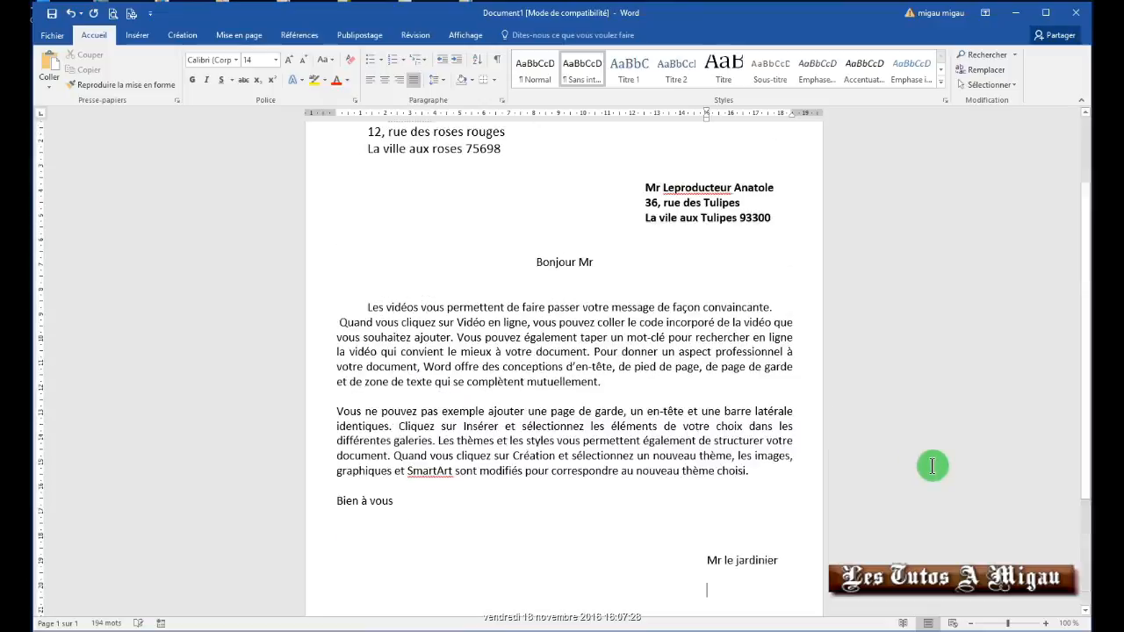
scroll(918, 509, down, 1)
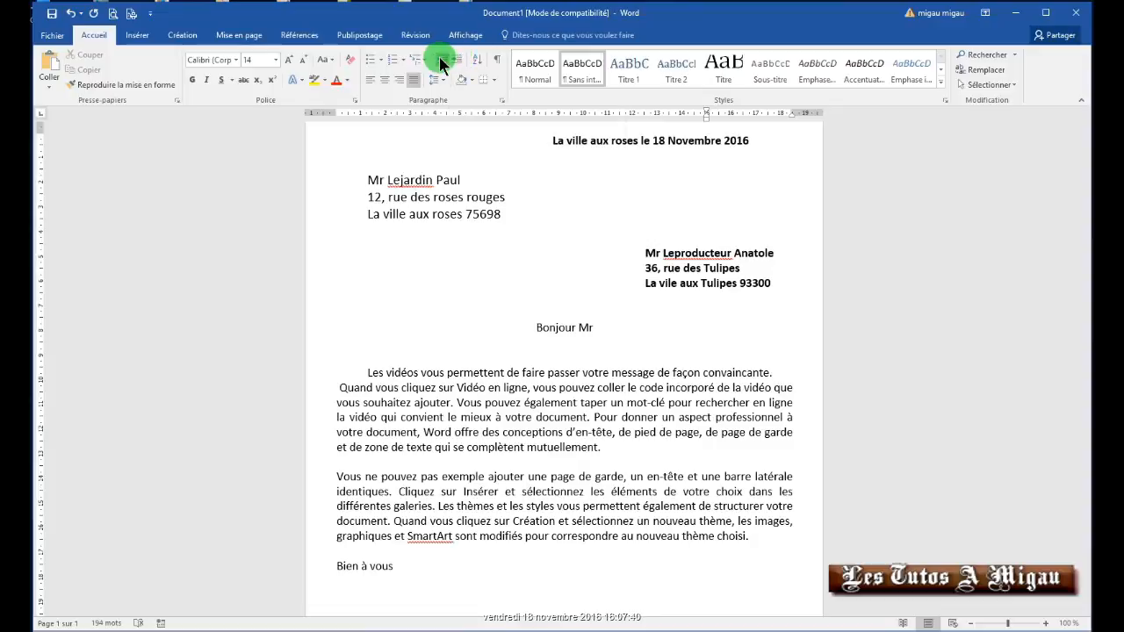
scroll(682, 276, down, 4)
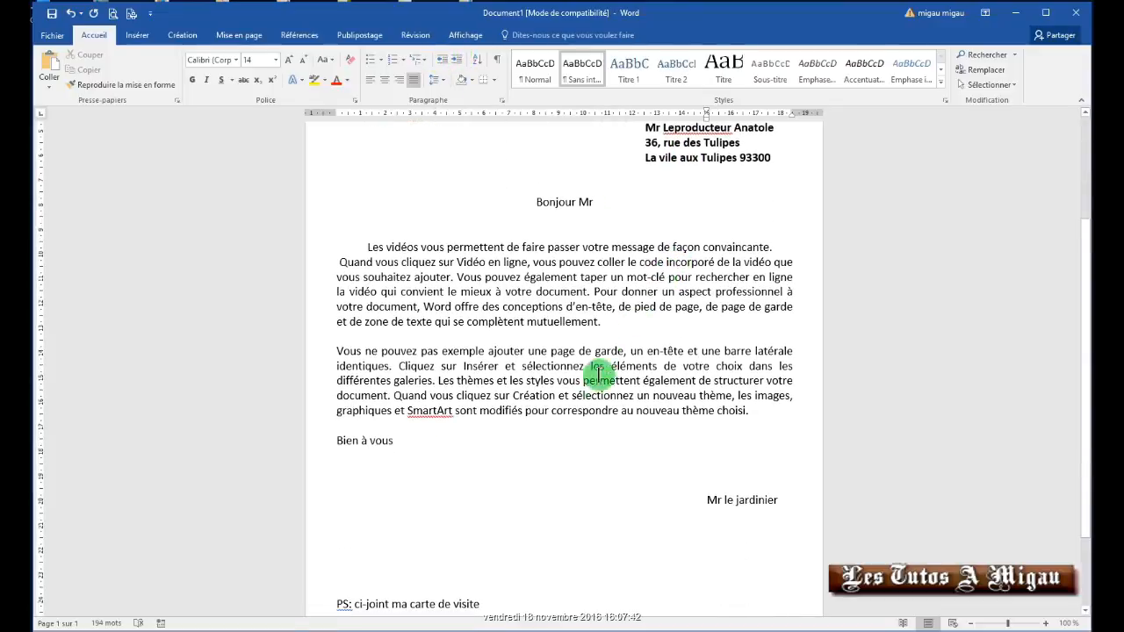
scroll(593, 385, down, 1)
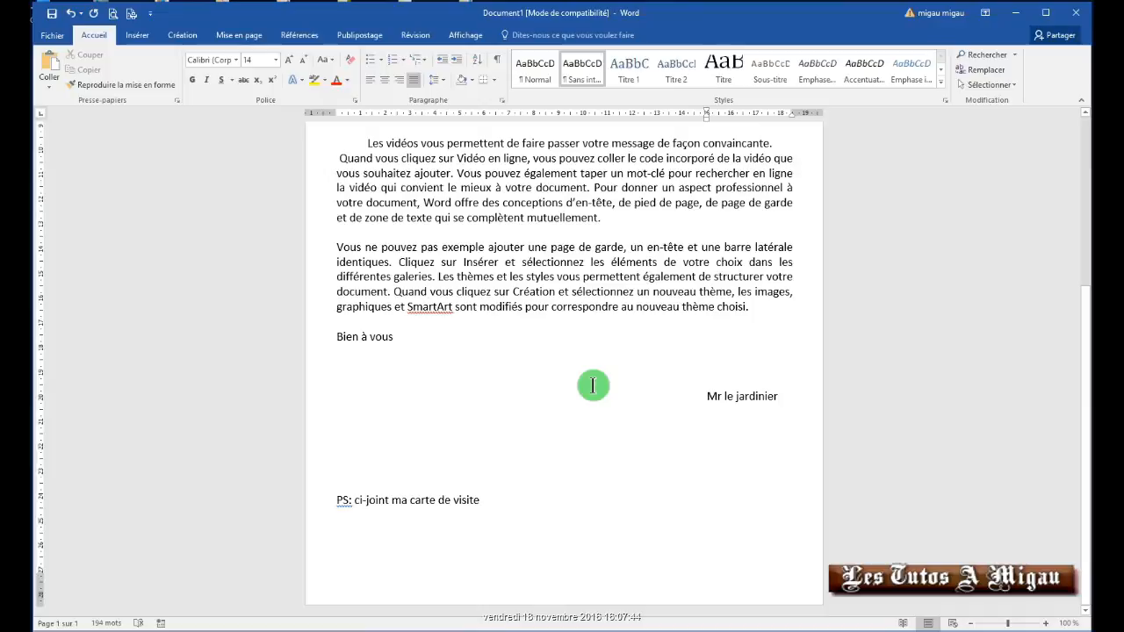
scroll(593, 385, up, 6)
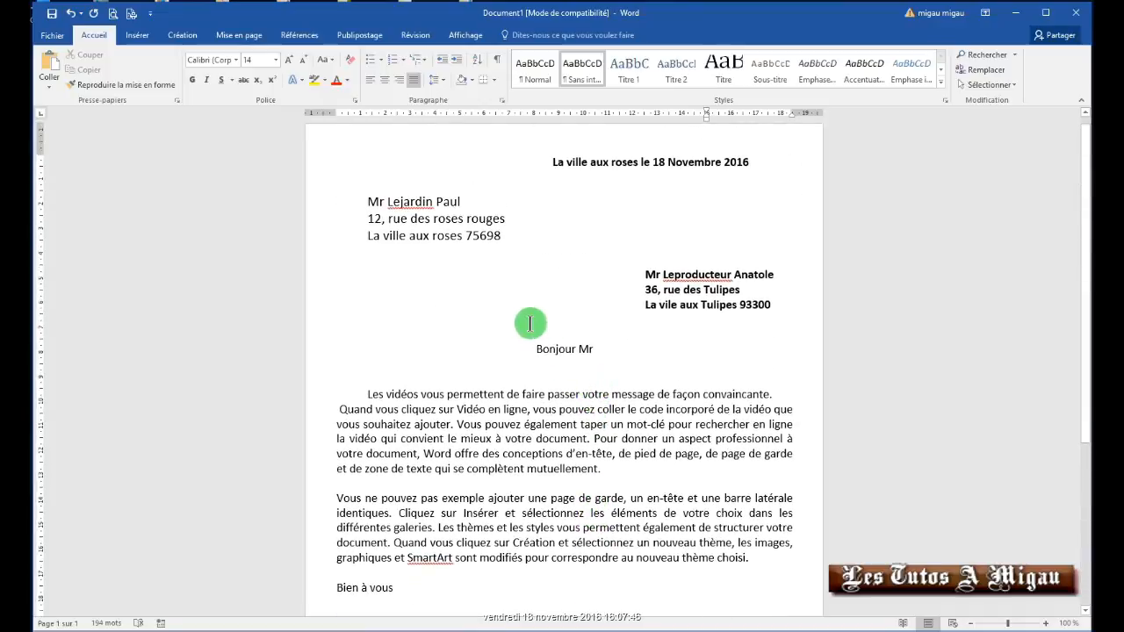
scroll(527, 324, down, 5)
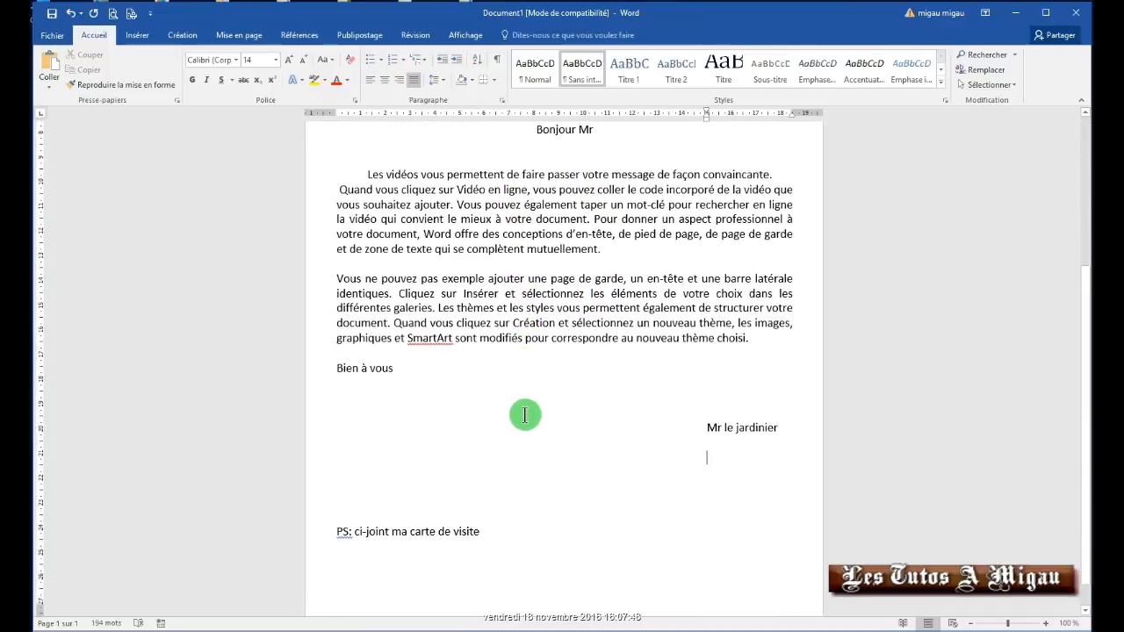
scroll(524, 415, down, 1)
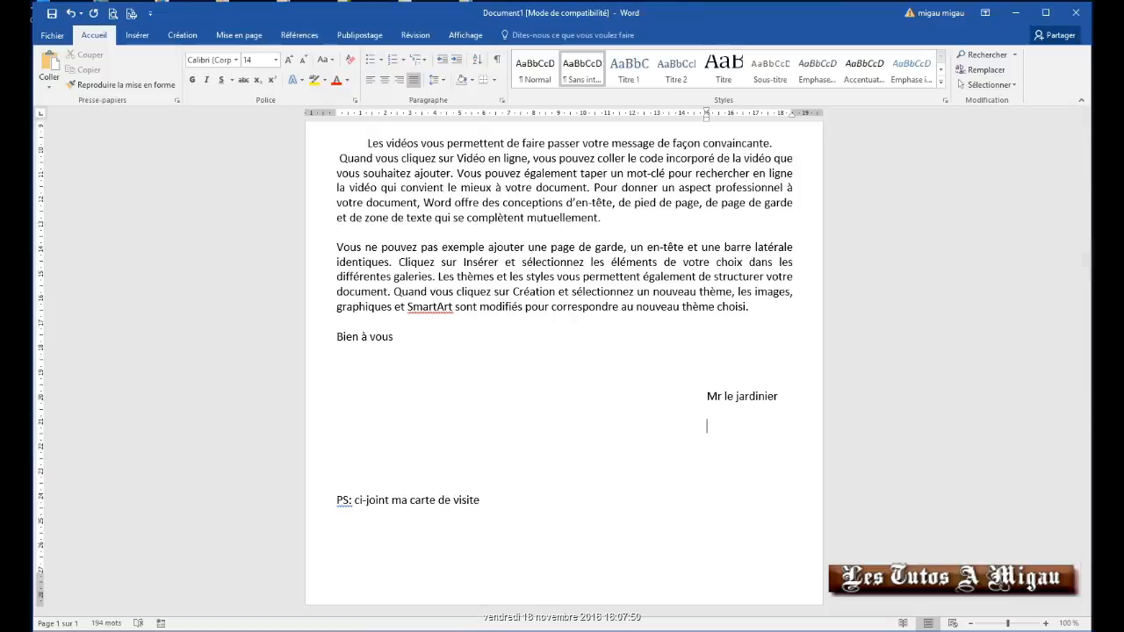